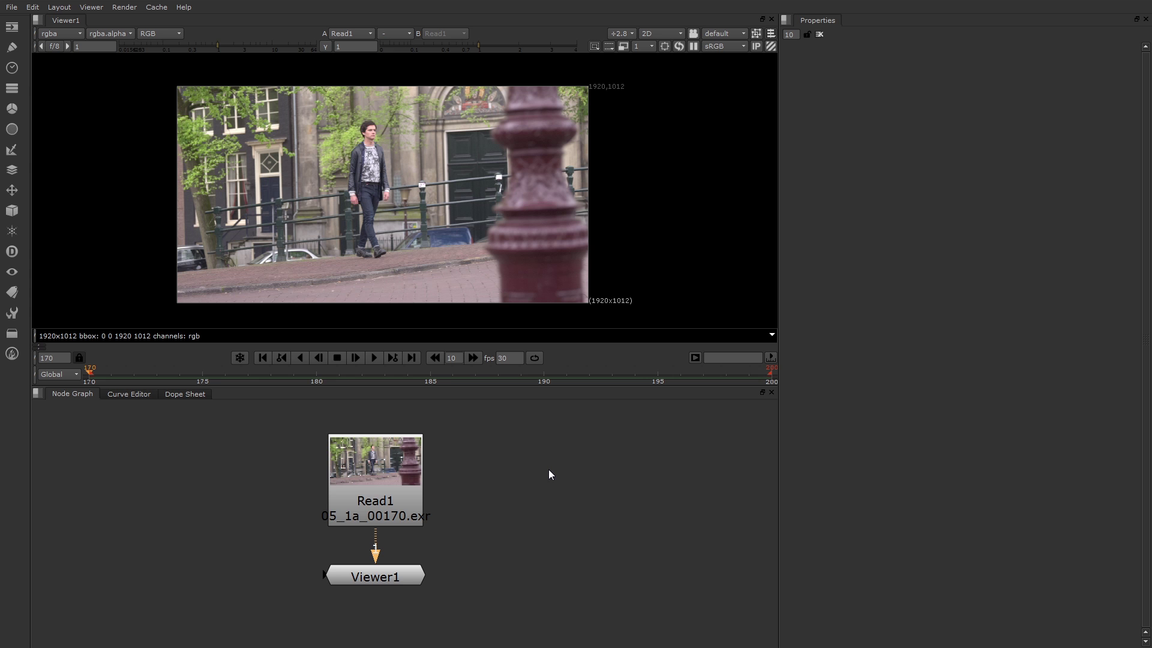
# Play through the clip, examine the white sticker on the railing post up close, and return to frame 170.
pyautogui.click(375, 358)
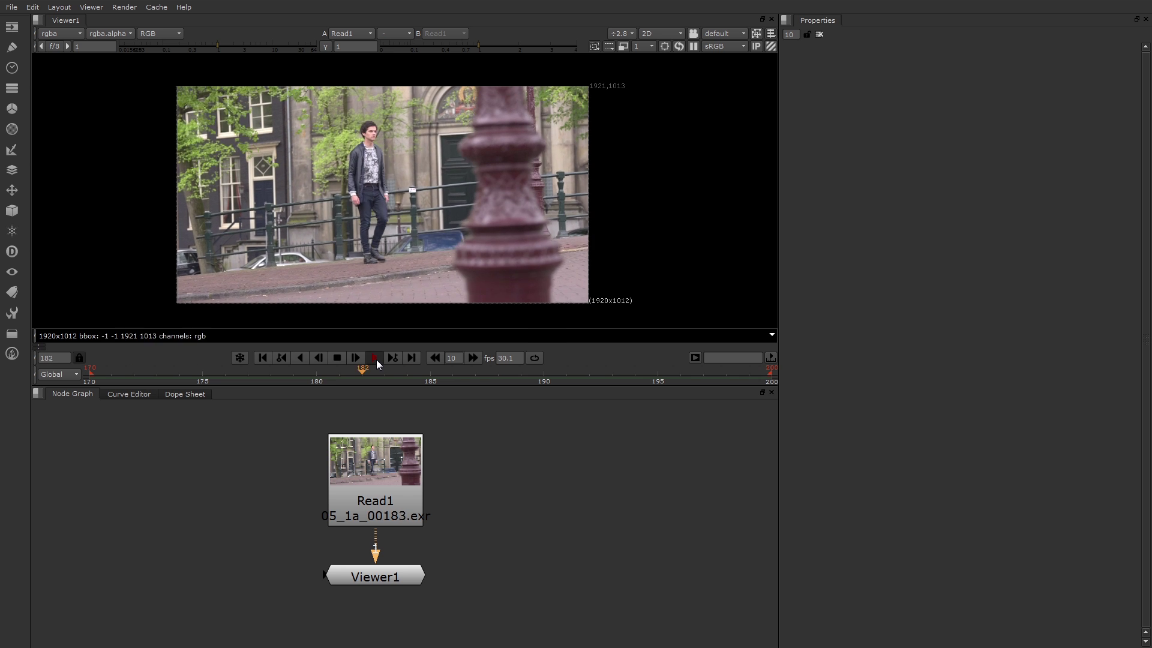
pyautogui.click(376, 359)
pyautogui.scroll(4, 438, 200)
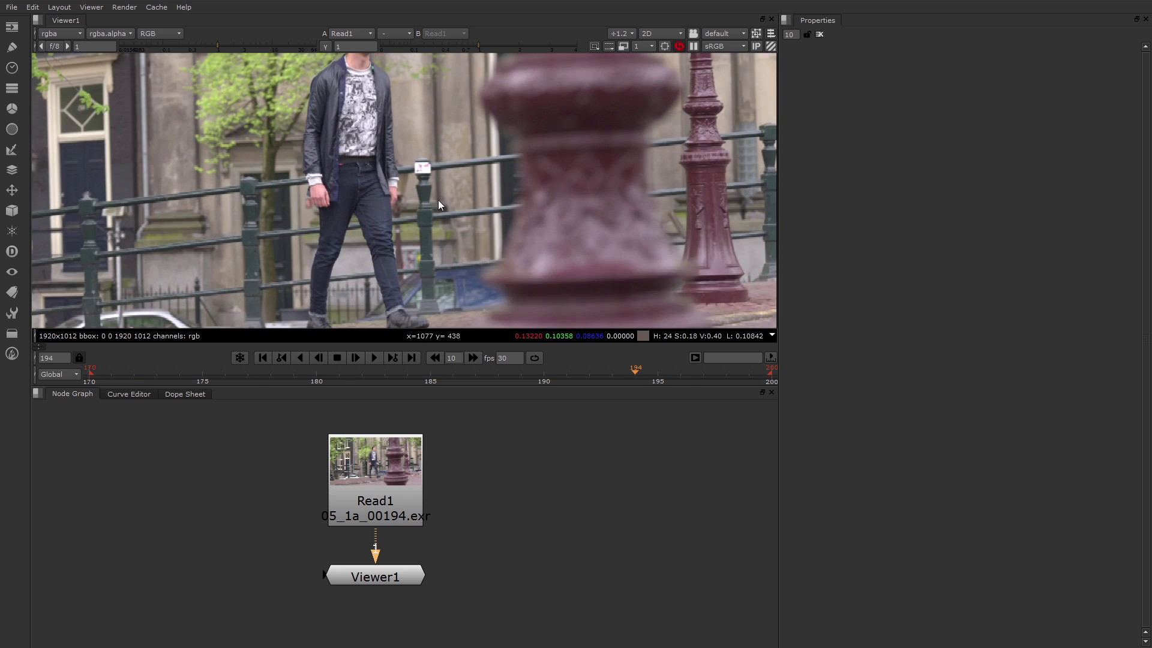
pyautogui.scroll(3, 458, 189)
pyautogui.moveTo(457, 189); pyautogui.dragTo(497, 266, button='middle')
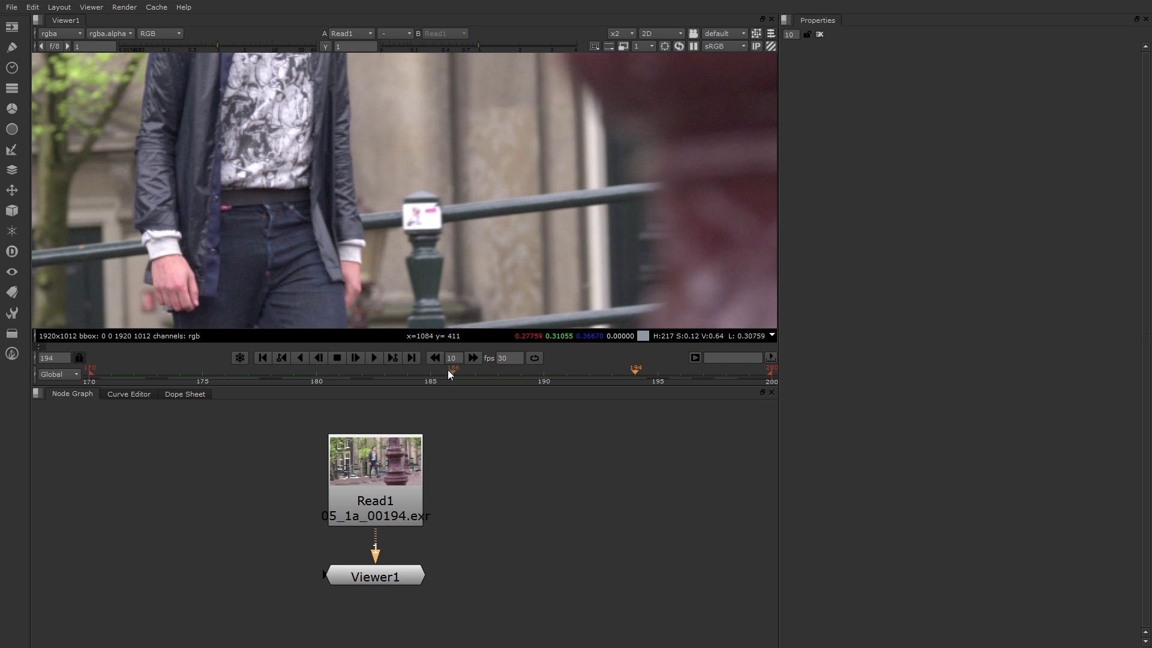
pyautogui.moveTo(448, 369); pyautogui.dragTo(95, 373)
# Add a Tracker node after Read1 and space the nodes out into a tidy vertical column.
pyautogui.click(393, 460)
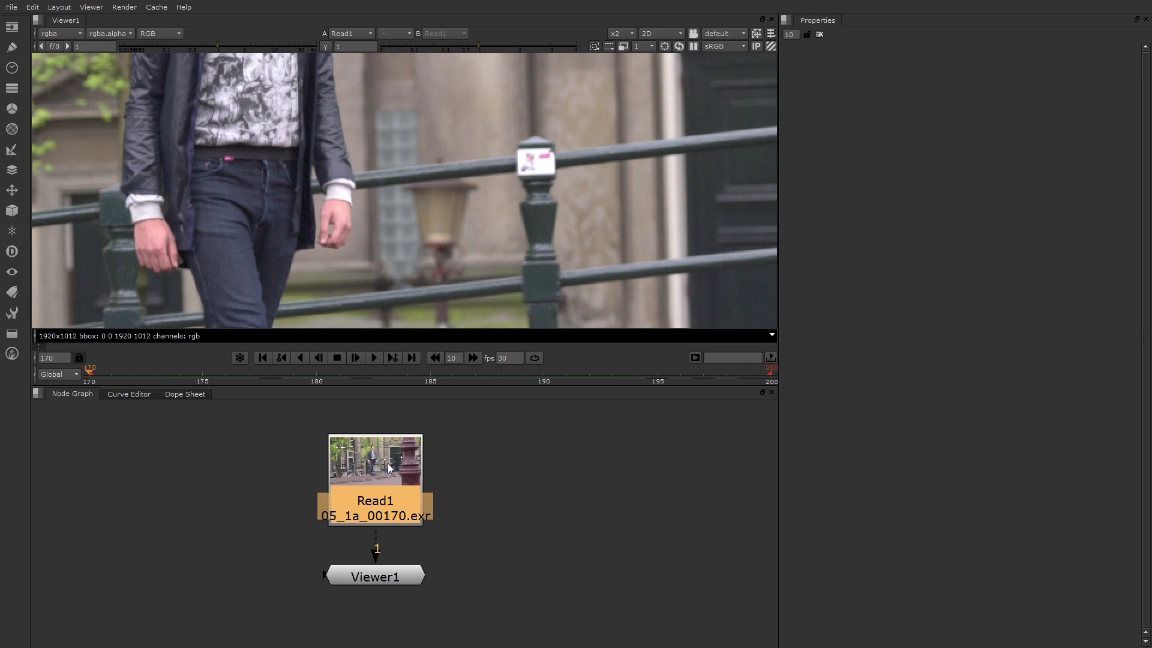
pyautogui.rightClick(393, 461)
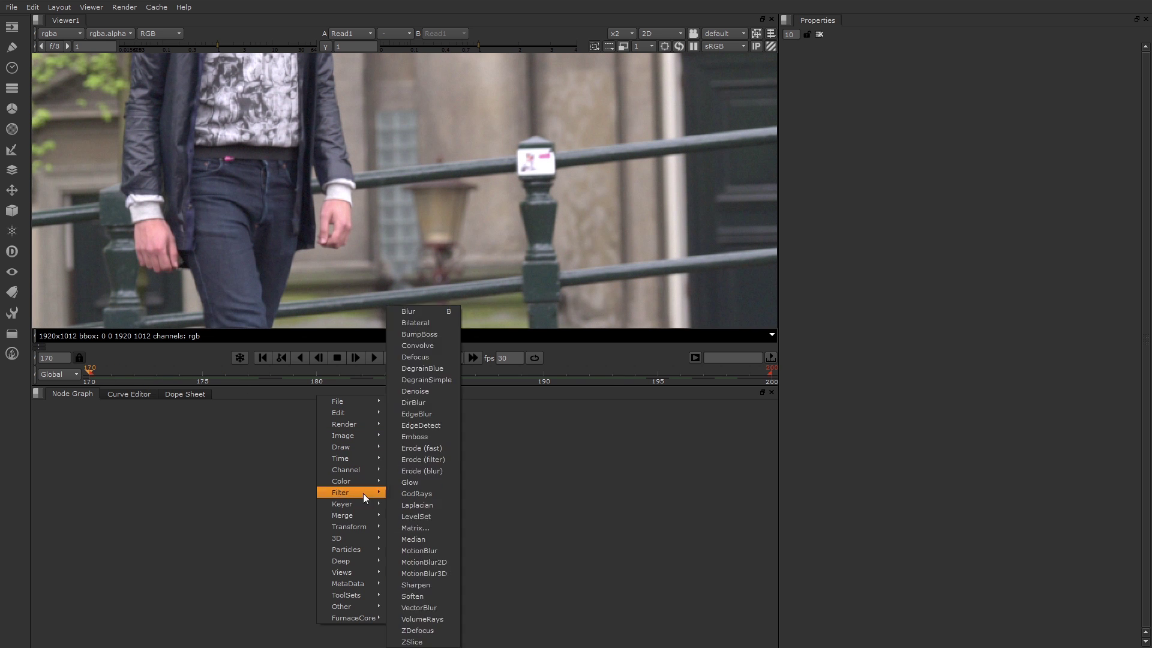
pyautogui.moveTo(362, 526)
pyautogui.click(435, 576)
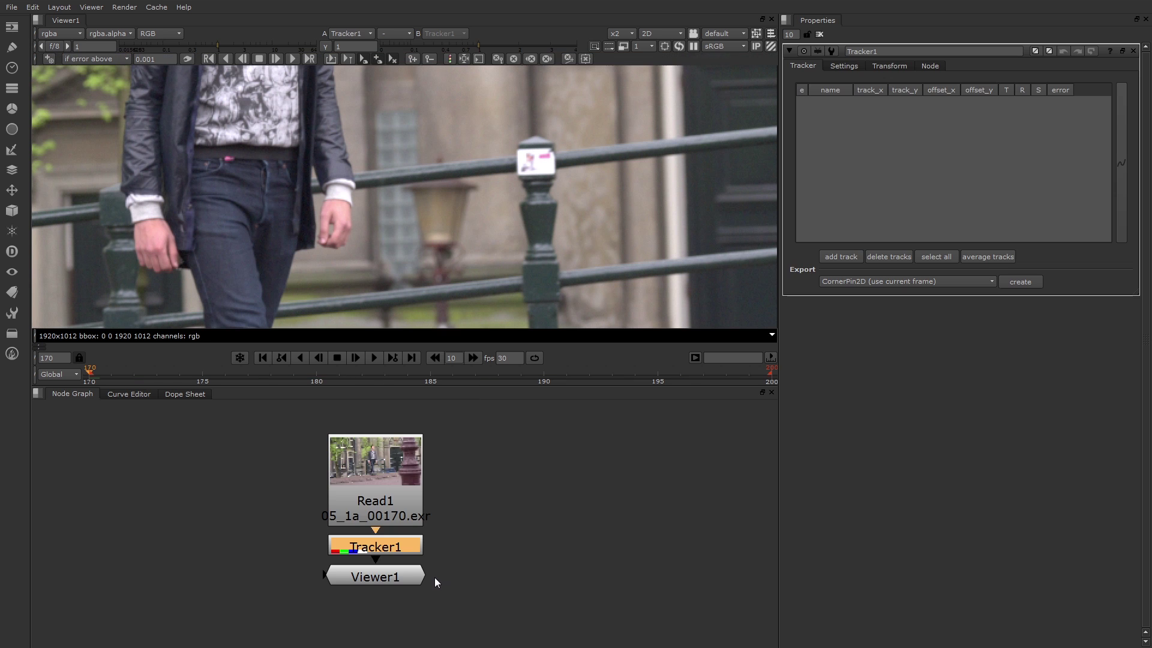
pyautogui.moveTo(398, 508); pyautogui.dragTo(398, 481)
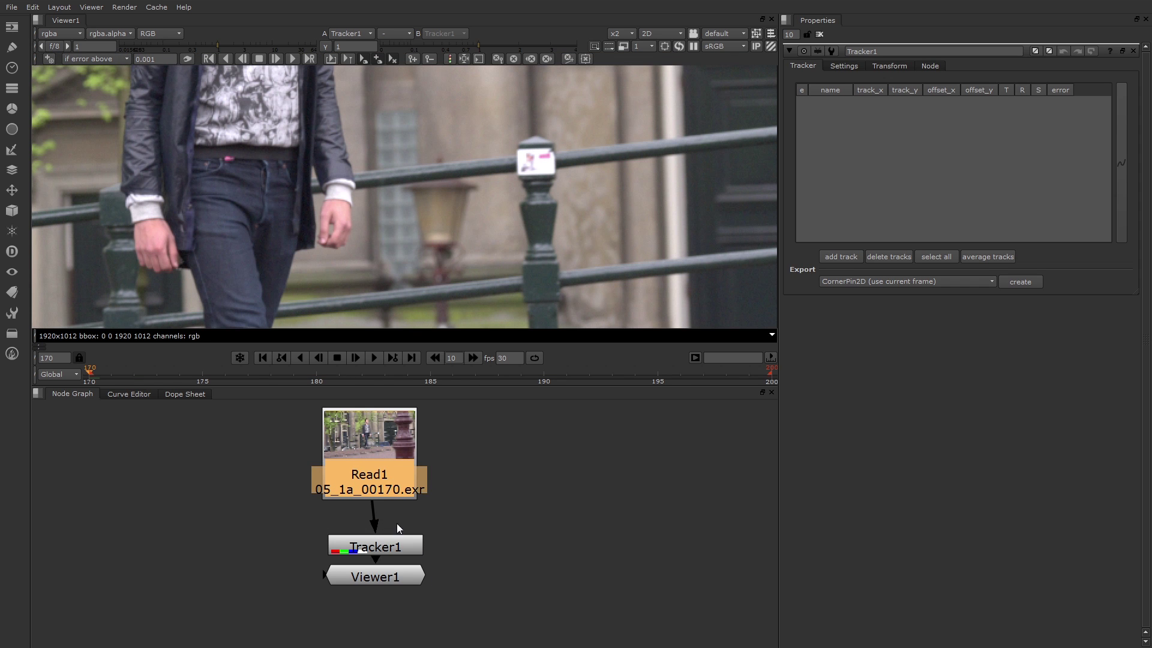
pyautogui.click(390, 543)
pyautogui.moveTo(390, 542); pyautogui.dragTo(390, 527)
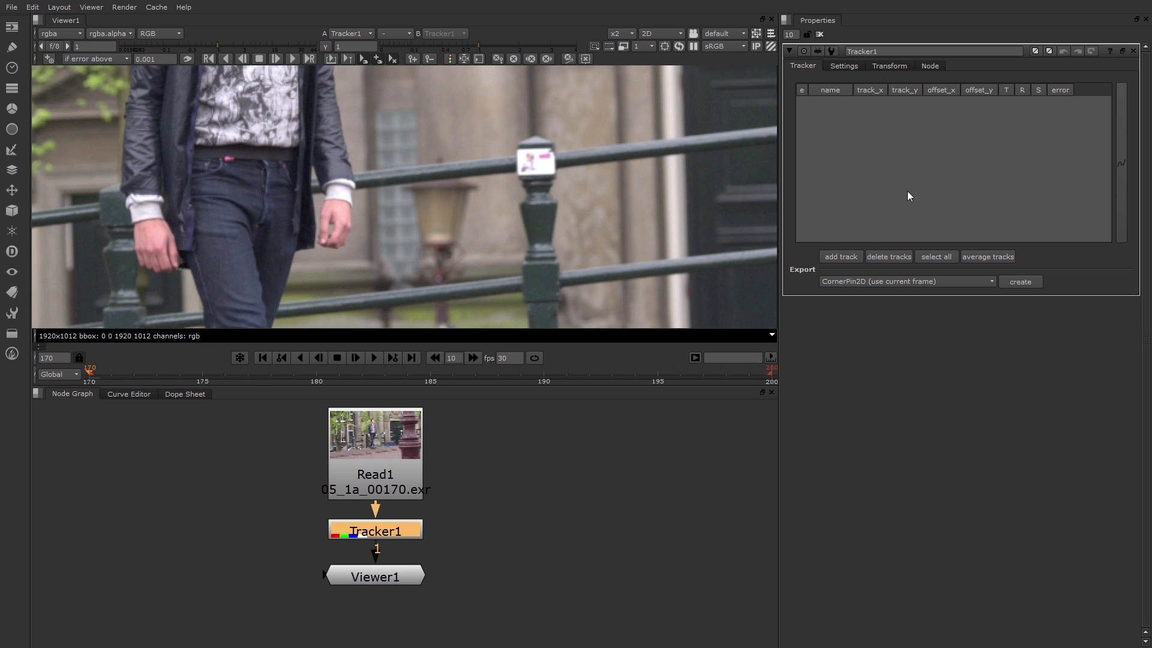
# Add a track and center it on the pink mark of the railing post's sticker at frame 170.
pyautogui.click(844, 257)
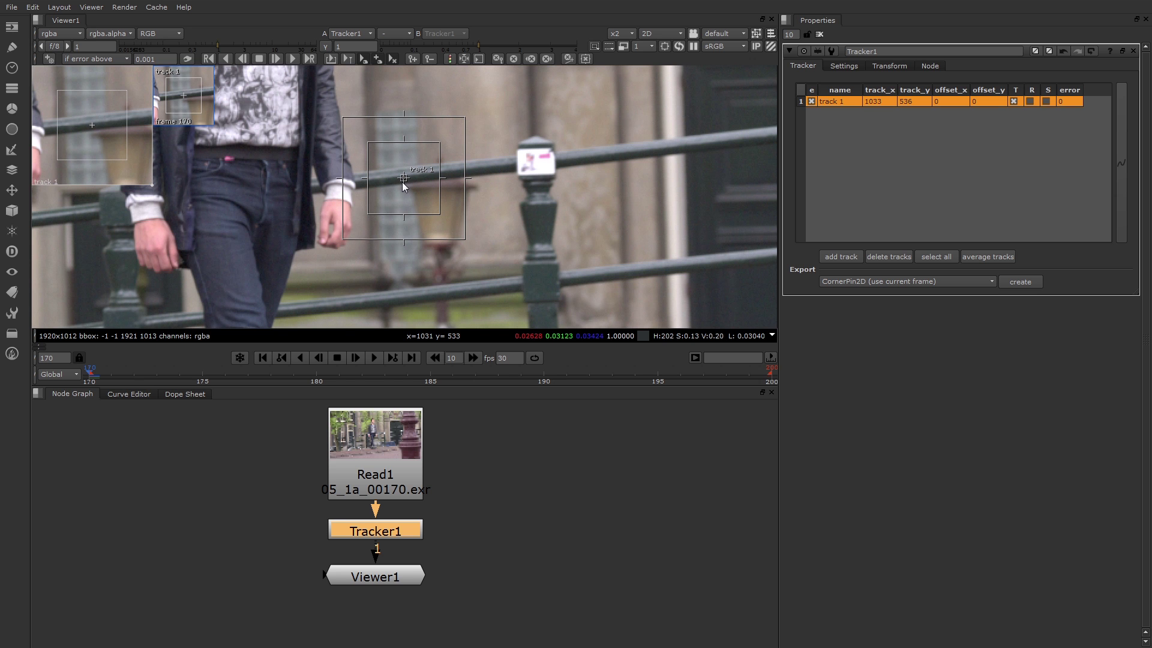
pyautogui.moveTo(405, 178); pyautogui.dragTo(540, 162)
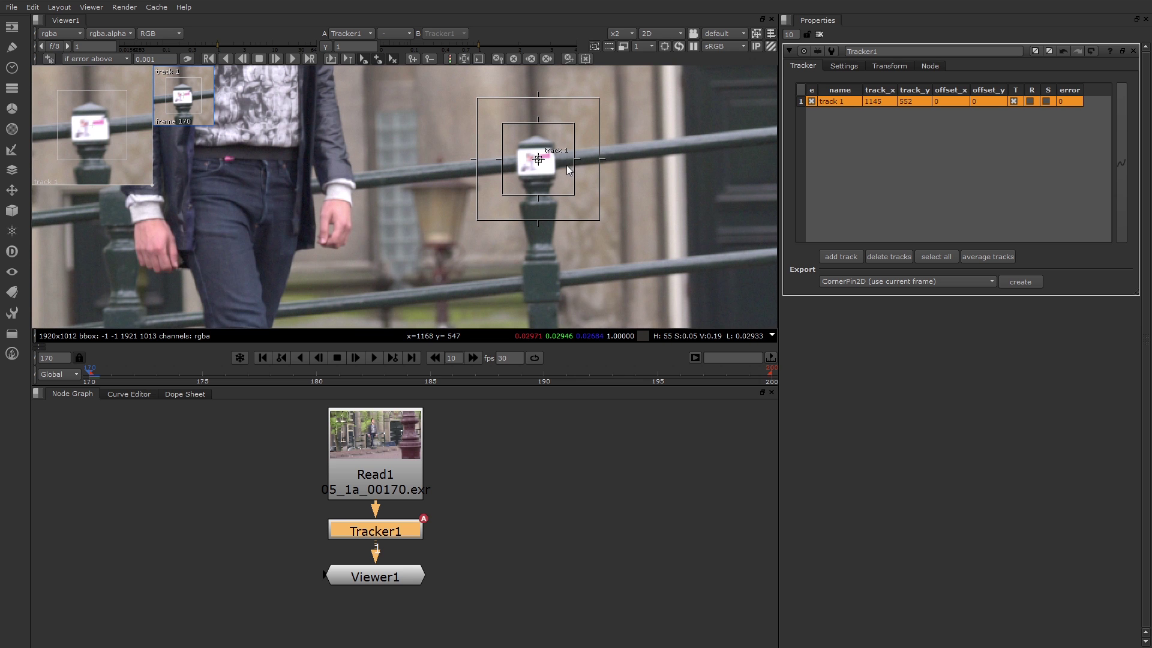
pyautogui.scroll(2, 561, 163)
pyautogui.moveTo(560, 163); pyautogui.dragTo(551, 183, button='middle')
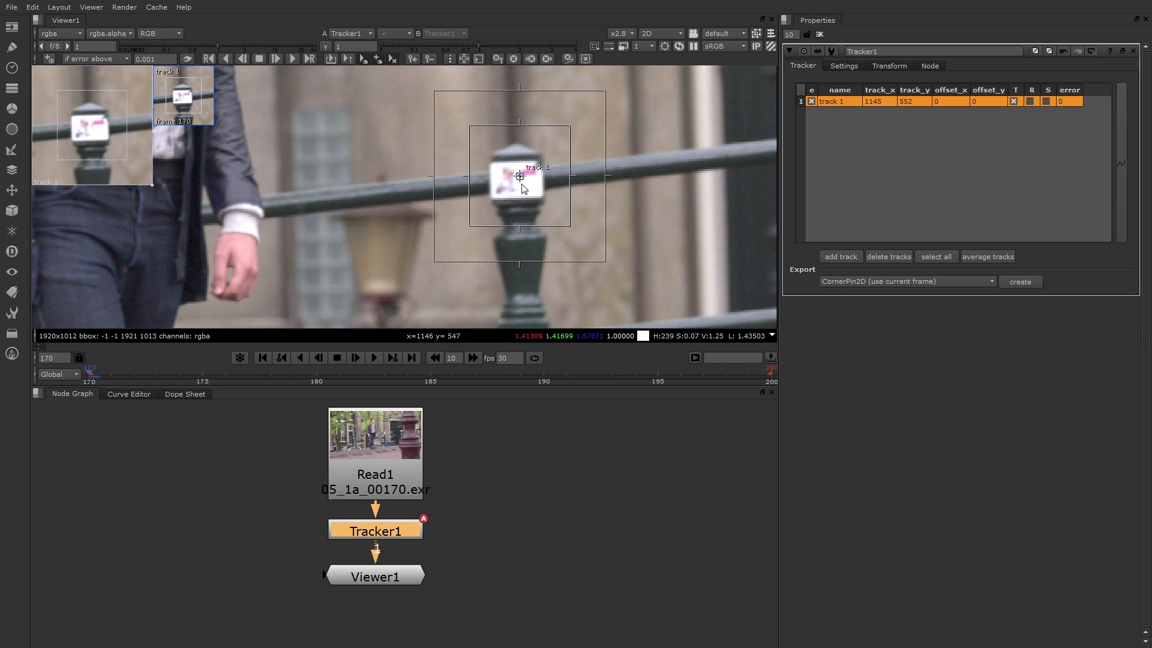
pyautogui.moveTo(523, 186); pyautogui.dragTo(526, 180)
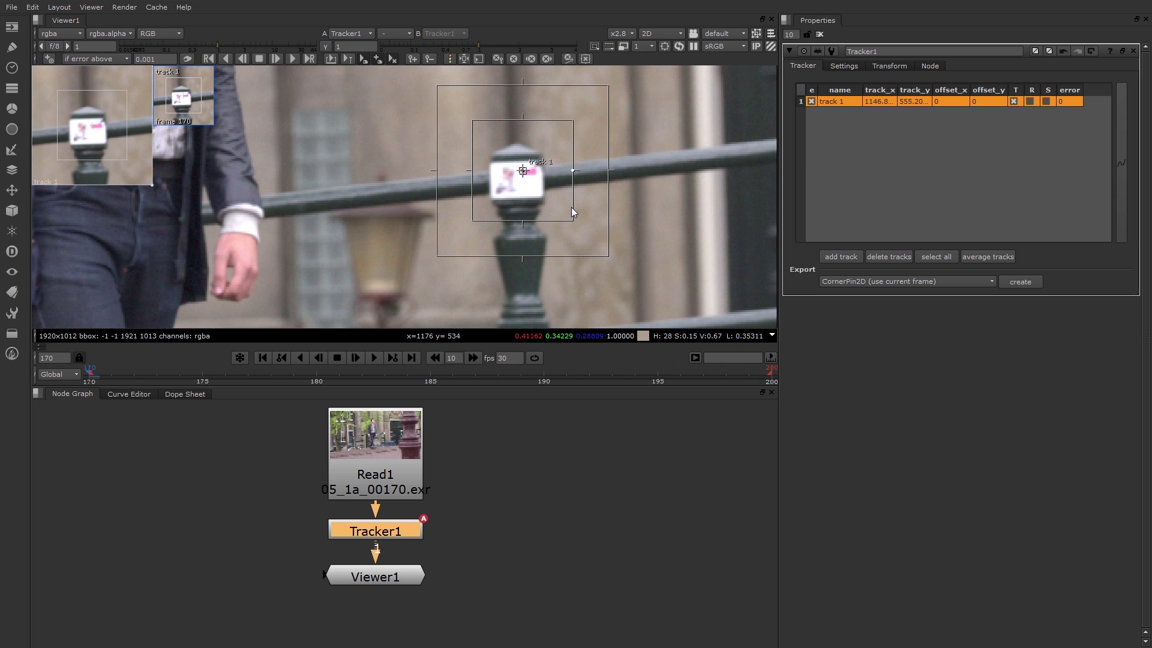
# Shrink the track's pattern box tightly around the stickered post top and fine-tune its center on the pink mark.
pyautogui.moveTo(572, 207); pyautogui.dragTo(534, 198)
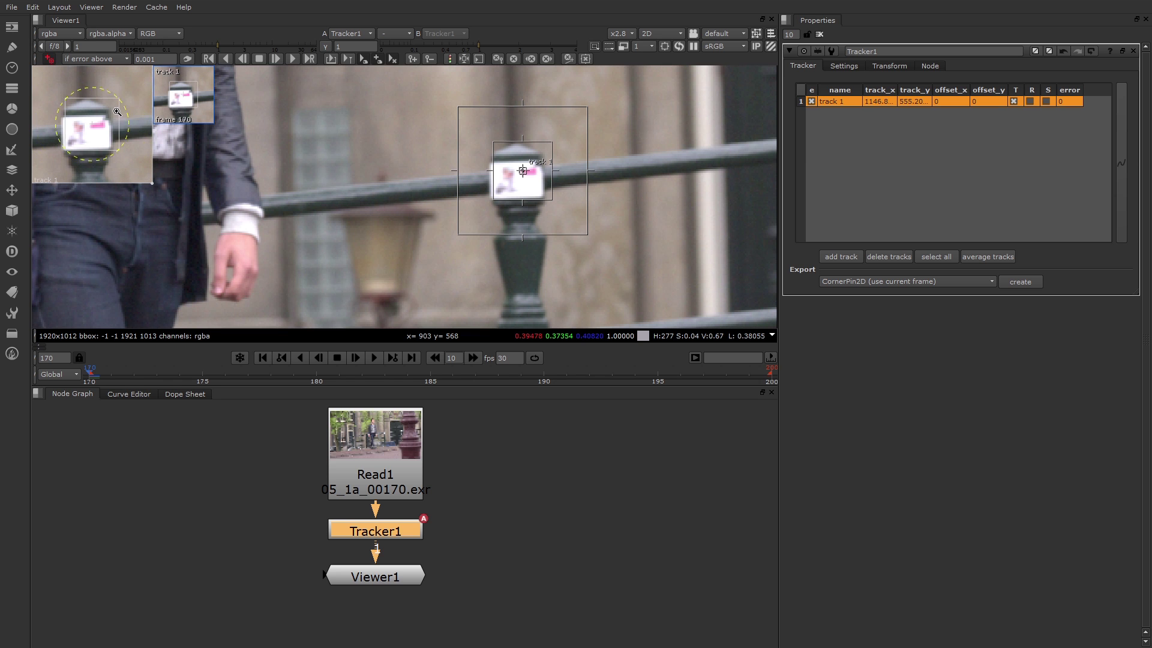
pyautogui.moveTo(117, 114); pyautogui.dragTo(114, 440)
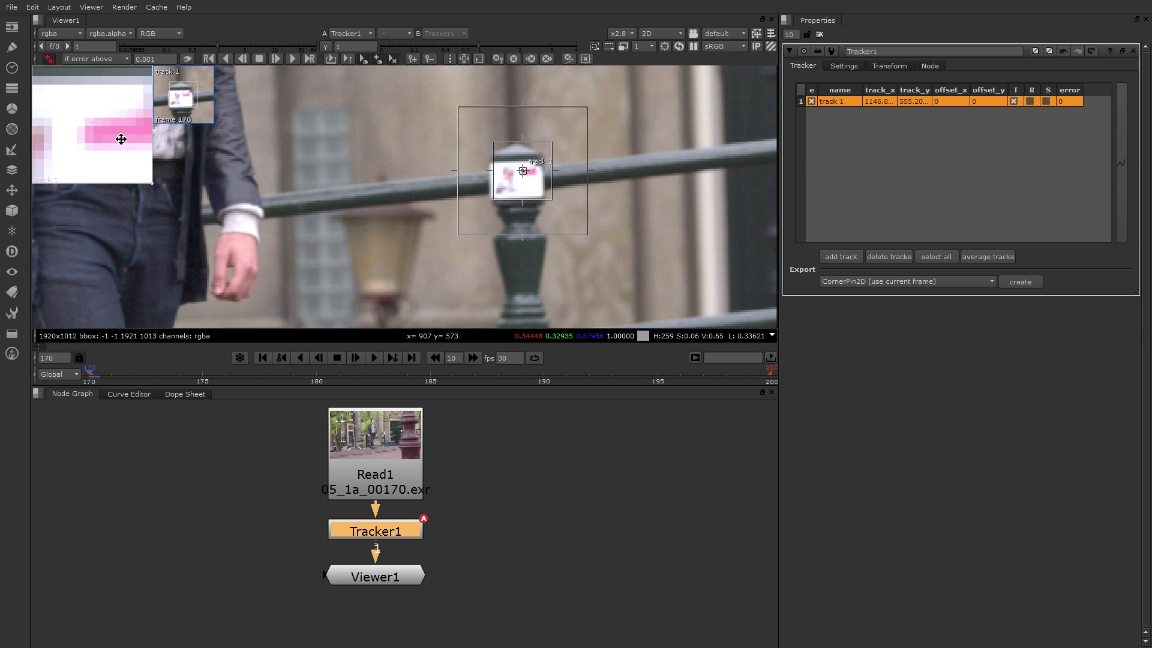
pyautogui.moveTo(124, 139); pyautogui.dragTo(92, 103)
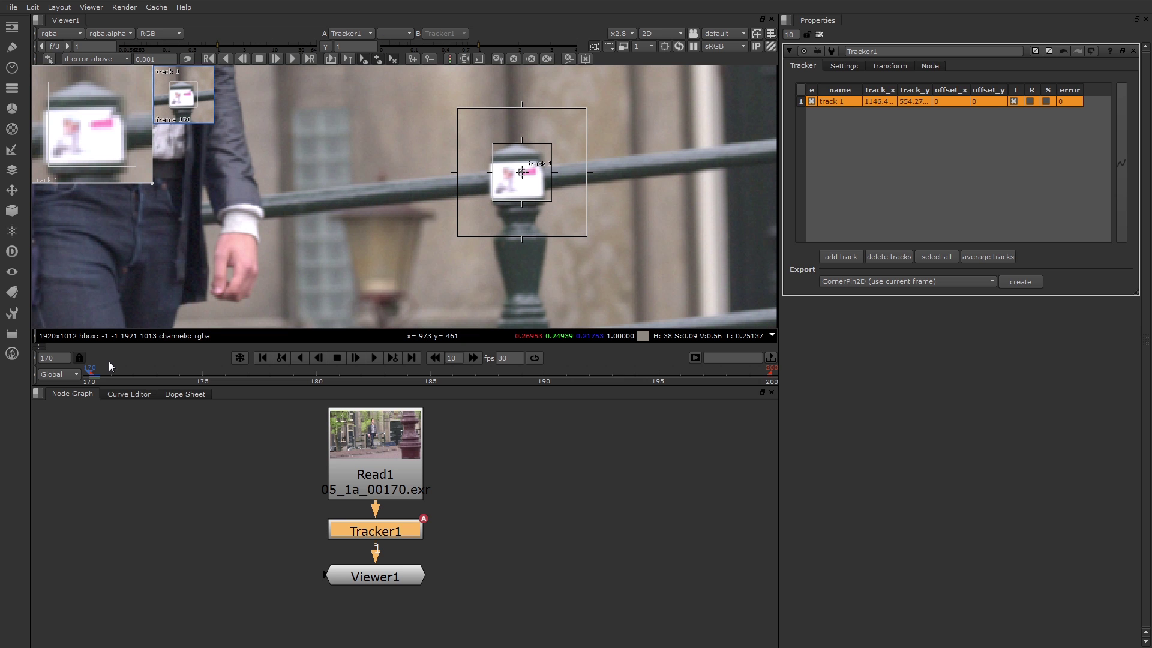
# Keyframe the track at frame 195 by placing it precisely on the sticker's same pink mark.
pyautogui.moveTo(95, 375); pyautogui.dragTo(659, 380)
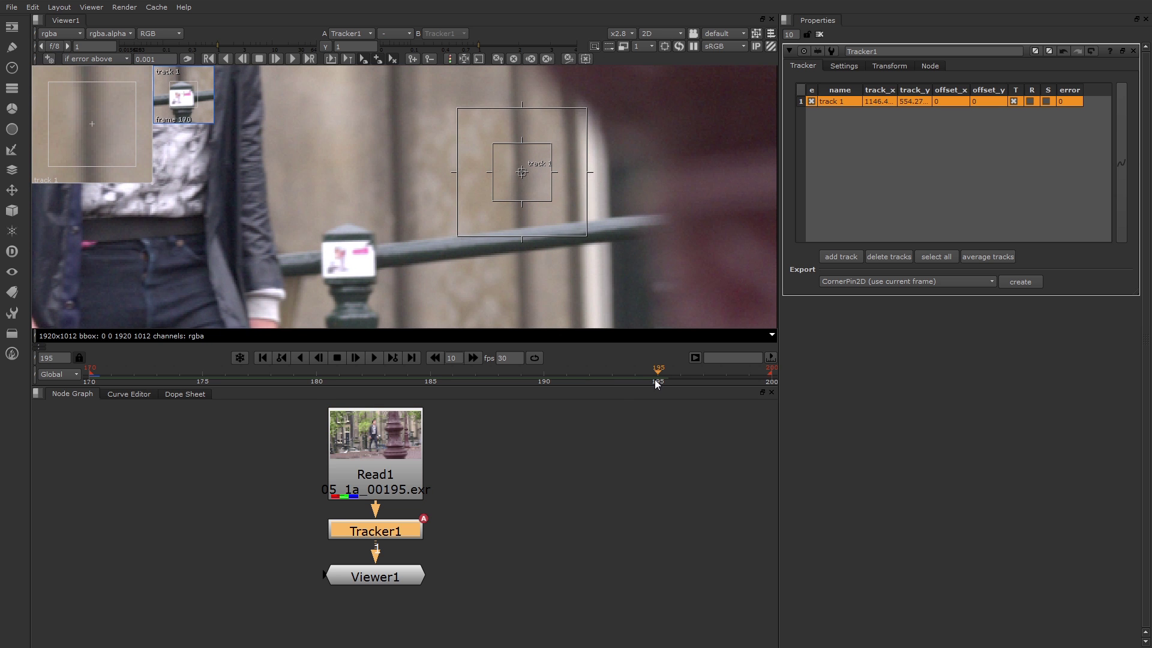
pyautogui.moveTo(521, 173); pyautogui.dragTo(355, 258)
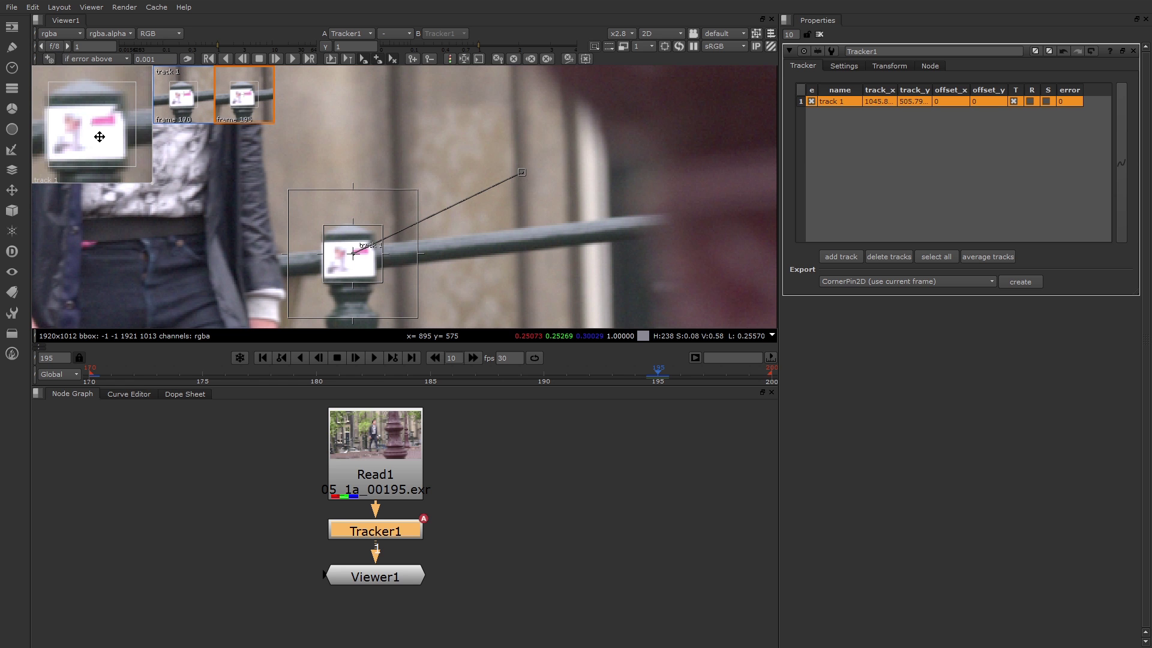
pyautogui.moveTo(101, 137)
pyautogui.mouseDown()
pyautogui.moveTo(174, 136)
pyautogui.moveTo(99, 149)
pyautogui.mouseUp()
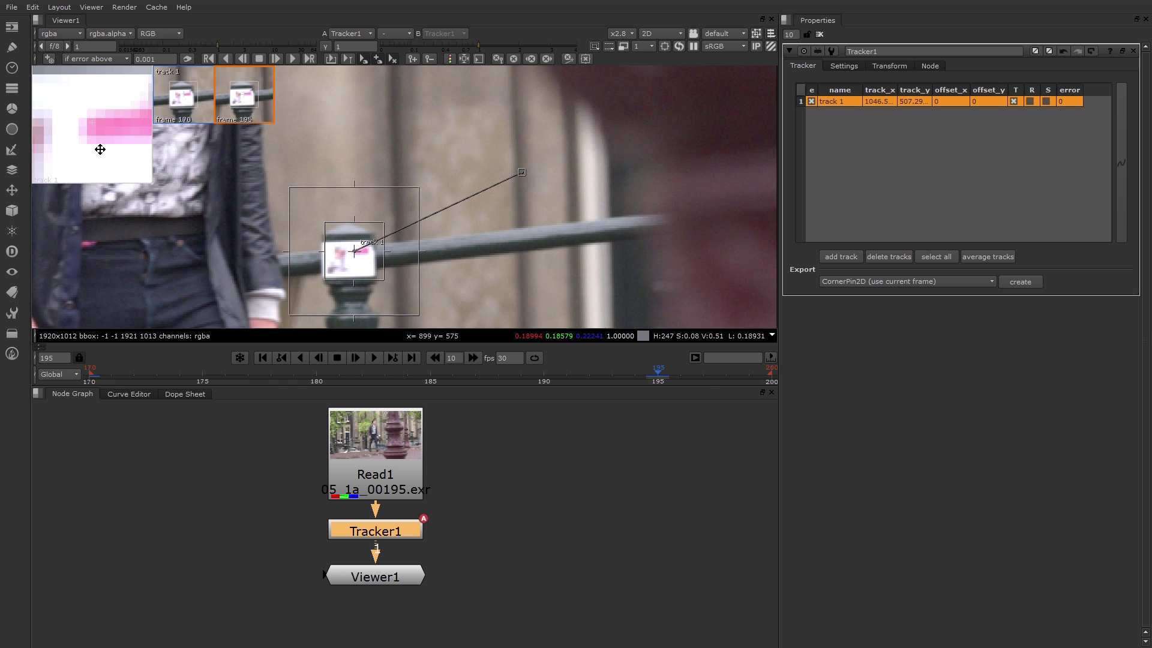
pyautogui.scroll(-5, 99, 149)
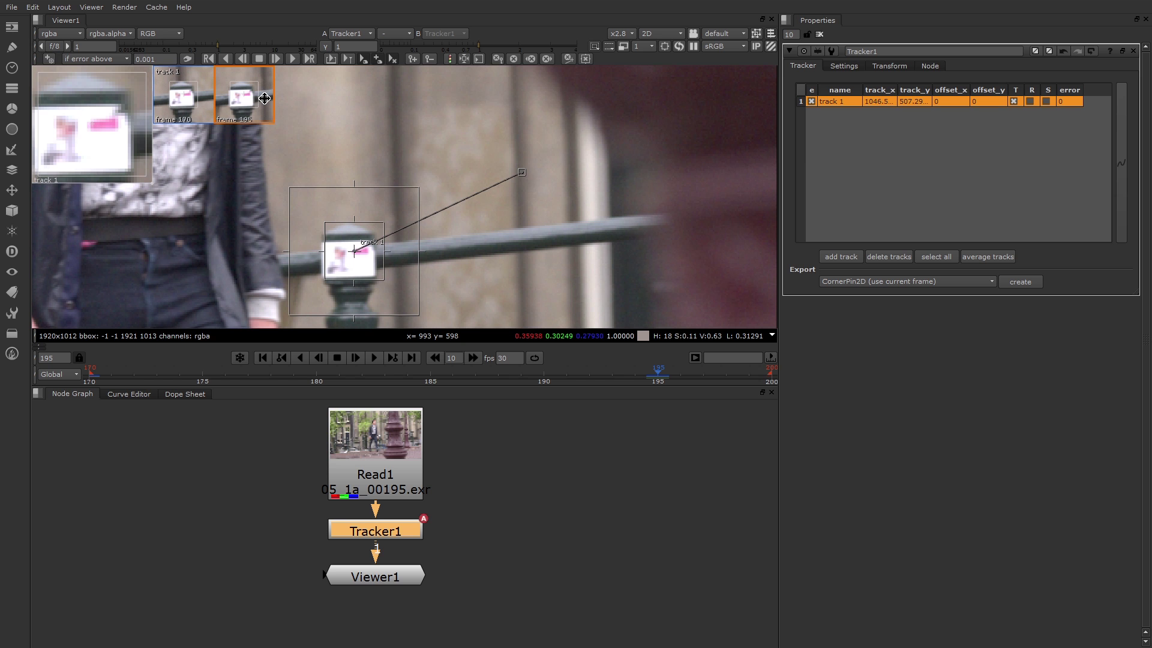
# Compare the track's keyframes at frames 170 and 195 to check that both sit on the same sticker detail.
pyautogui.click(180, 96)
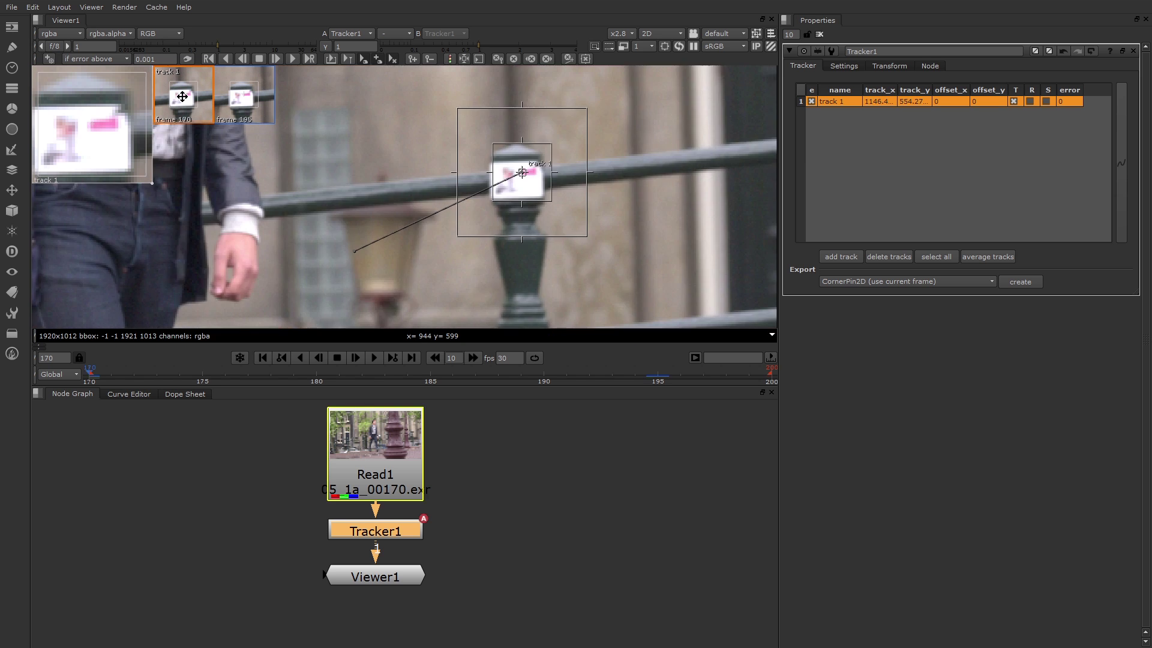
pyautogui.click(241, 96)
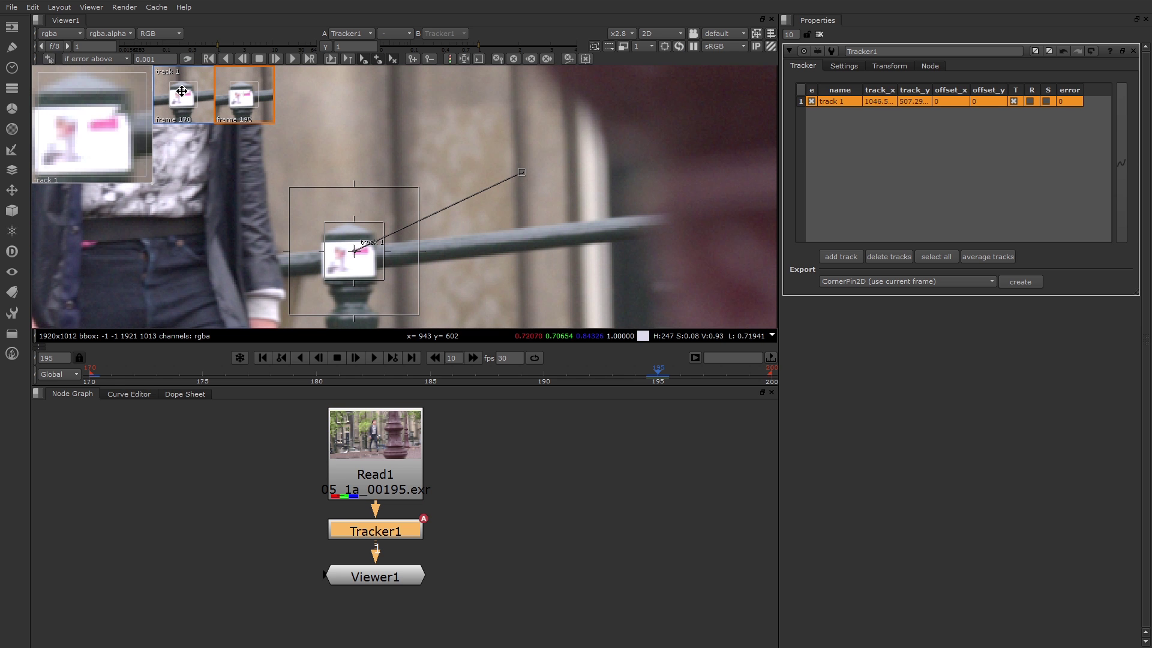
pyautogui.click(182, 92)
pyautogui.click(242, 91)
pyautogui.click(181, 91)
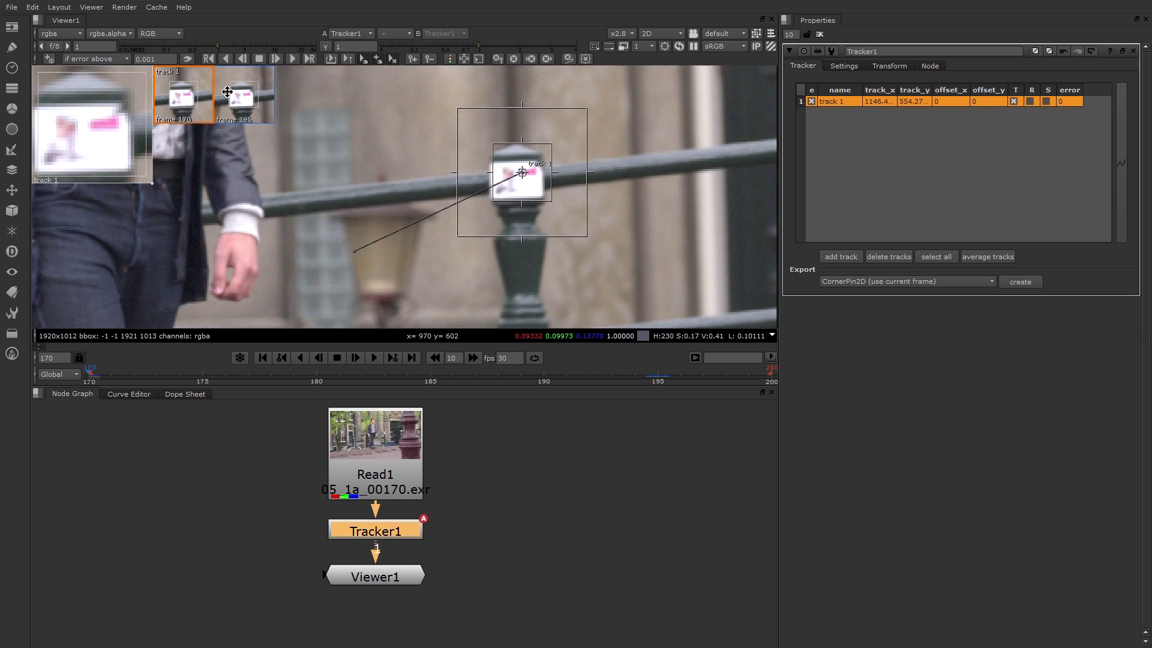
pyautogui.click(243, 91)
pyautogui.click(181, 92)
pyautogui.click(242, 92)
pyautogui.click(181, 91)
pyautogui.click(220, 91)
pyautogui.click(181, 91)
pyautogui.click(242, 91)
pyautogui.click(181, 91)
pyautogui.click(232, 91)
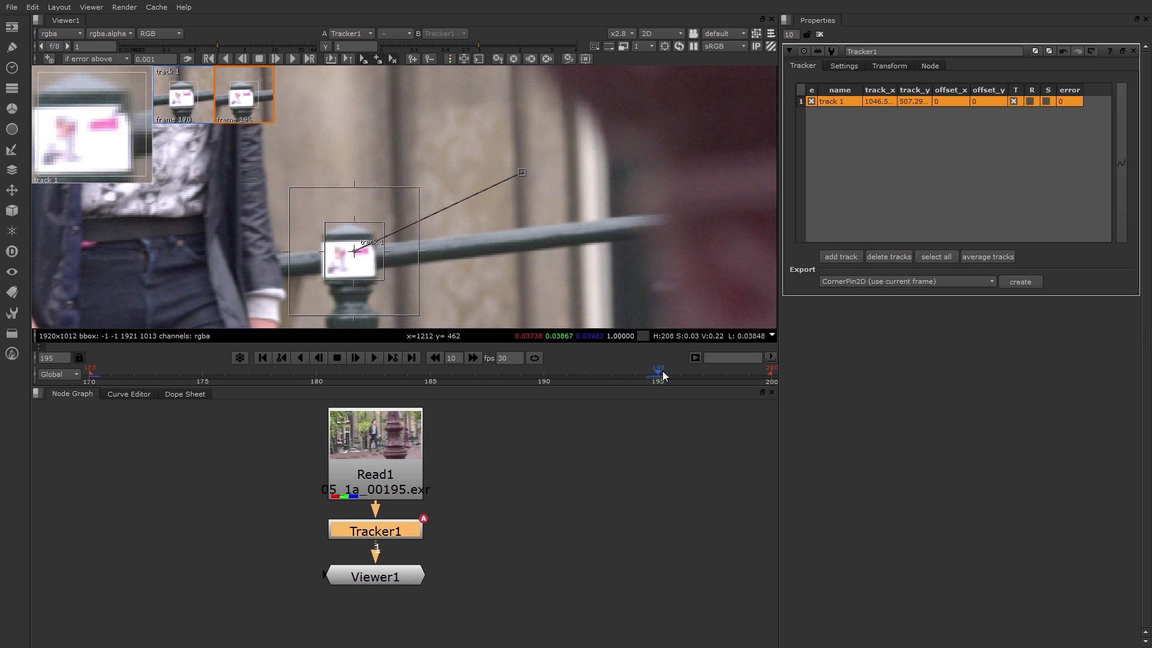
# Keyframe the track at frame 200 at the estimated position of the sticker hidden behind the man's sleeve, using frame 195 as reference.
pyautogui.moveTo(660, 376); pyautogui.dragTo(762, 376)
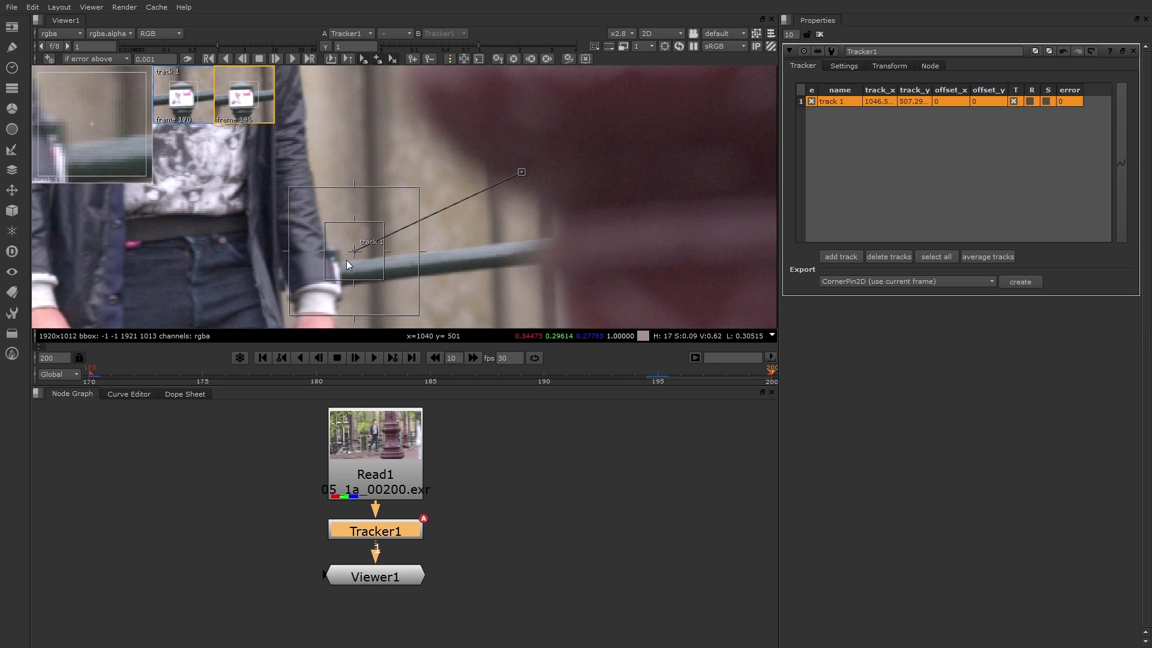
pyautogui.moveTo(354, 256); pyautogui.dragTo(319, 271)
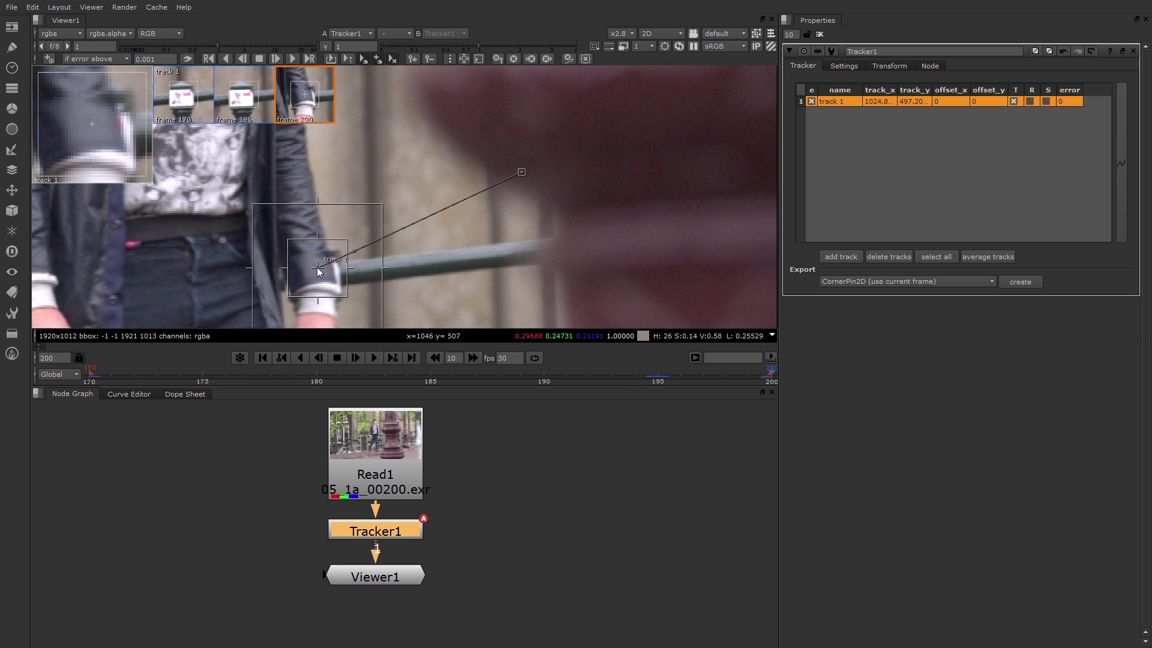
pyautogui.click(248, 97)
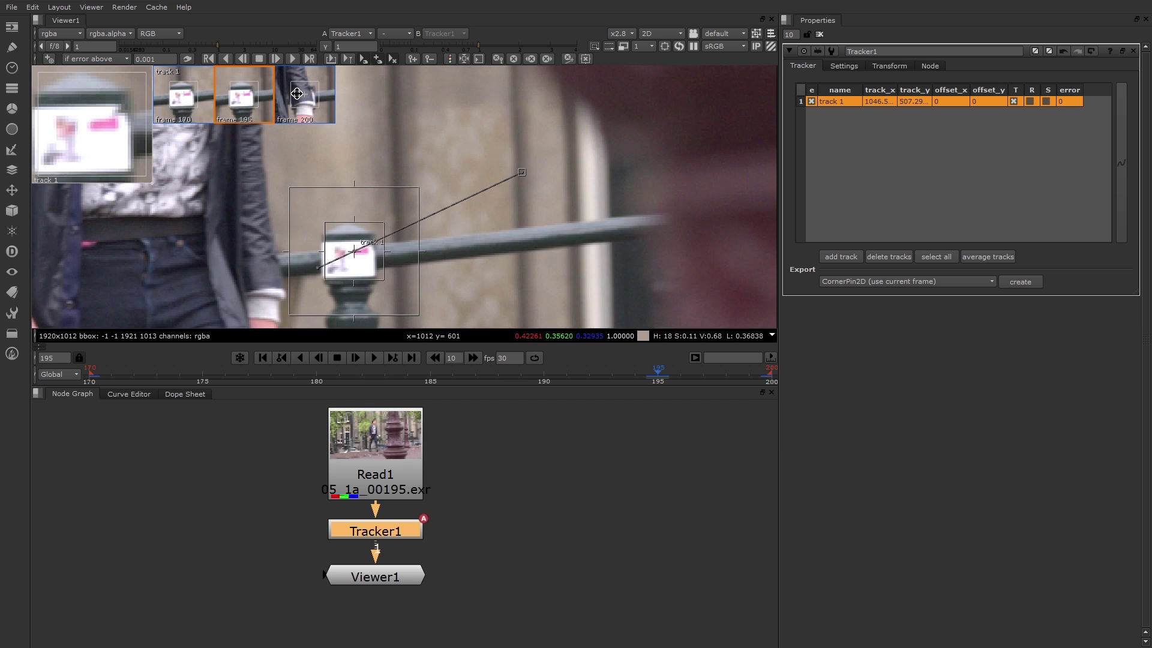
pyautogui.click(297, 93)
pyautogui.click(243, 95)
pyautogui.click(297, 94)
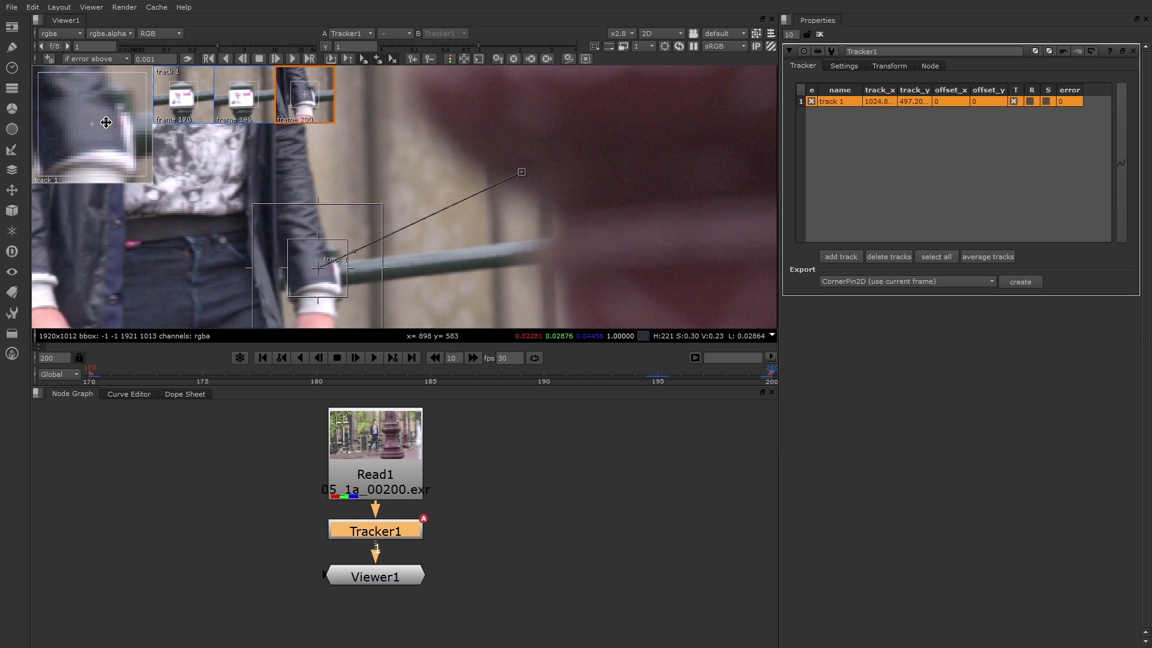
pyautogui.moveTo(106, 122); pyautogui.dragTo(103, 120)
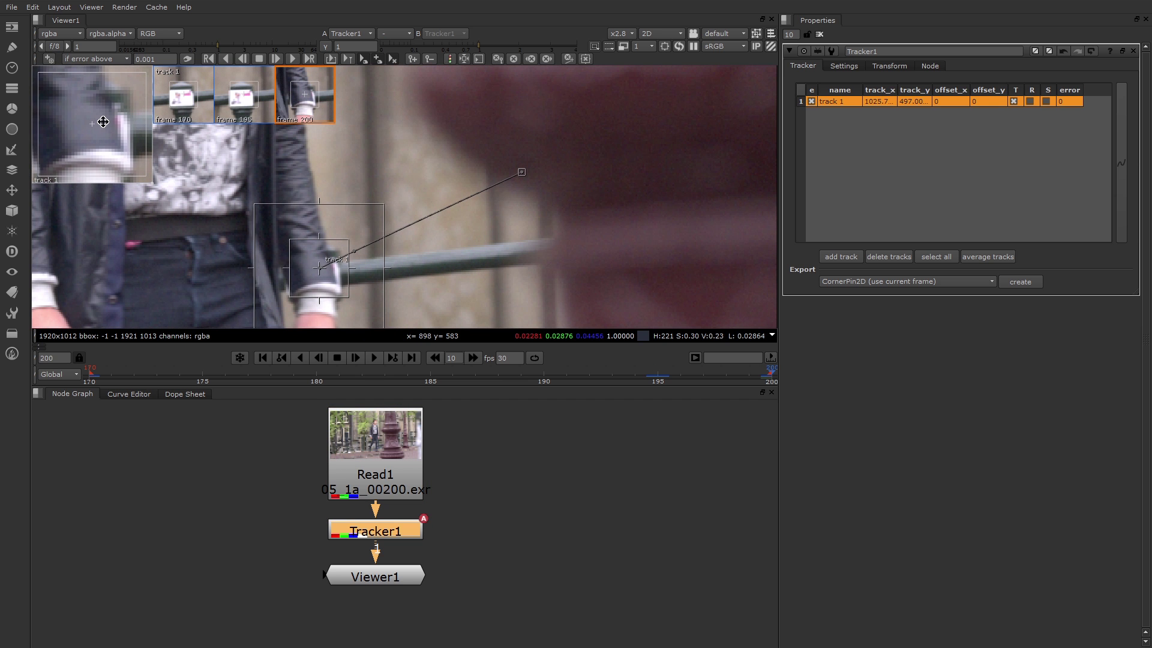
# Compare the keyframes at frames 195 and 200 to check the estimated position of the hidden sticker.
pyautogui.click(308, 98)
pyautogui.click(256, 91)
pyautogui.click(307, 98)
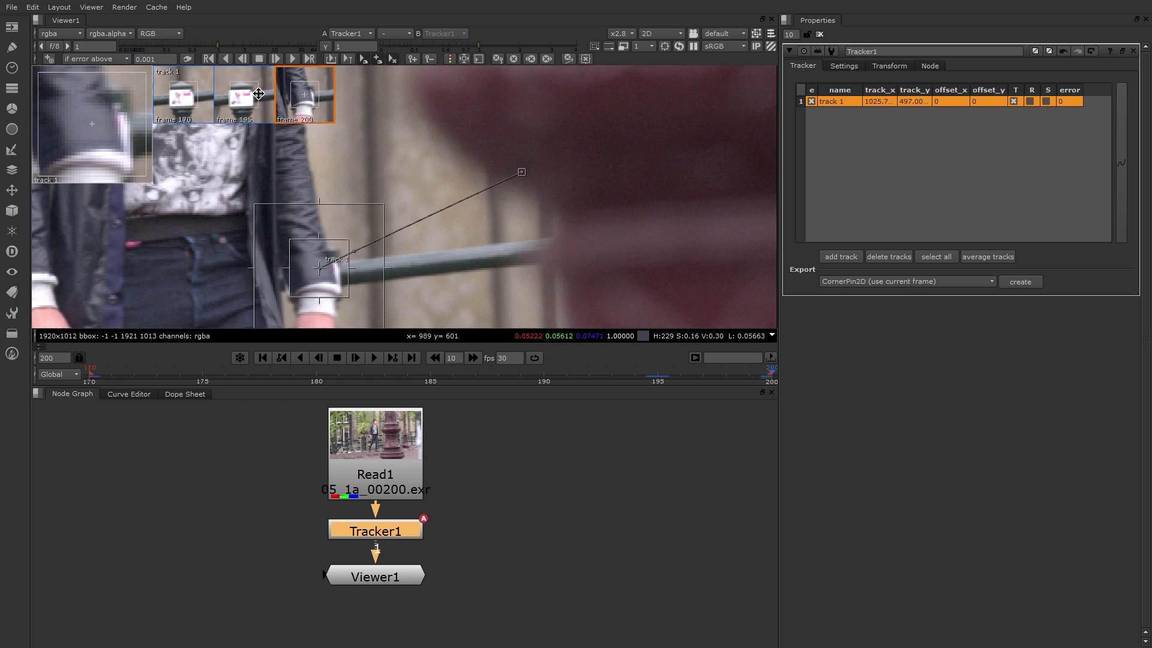
pyautogui.click(255, 91)
pyautogui.click(308, 98)
pyautogui.click(255, 90)
pyautogui.click(282, 90)
pyautogui.click(256, 90)
pyautogui.click(283, 89)
pyautogui.click(243, 96)
pyautogui.click(311, 92)
# Track between all the keyframes starting from frame 170, and play back and scrub the result to check the track path.
pyautogui.moveTo(772, 378); pyautogui.dragTo(96, 378)
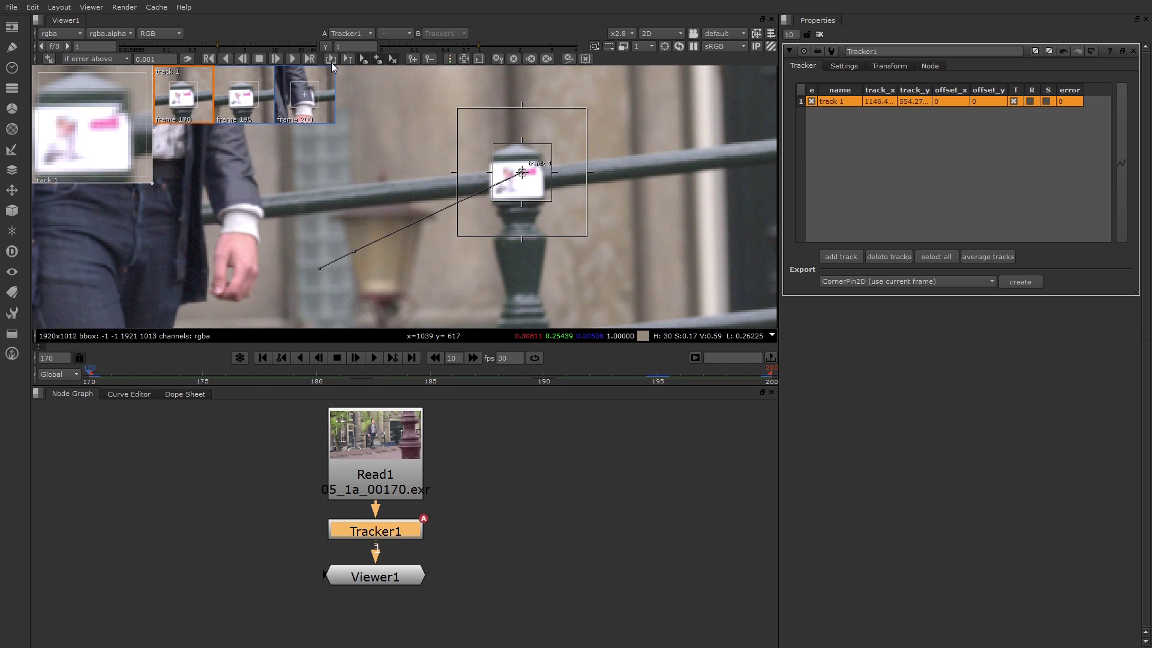
pyautogui.click(330, 60)
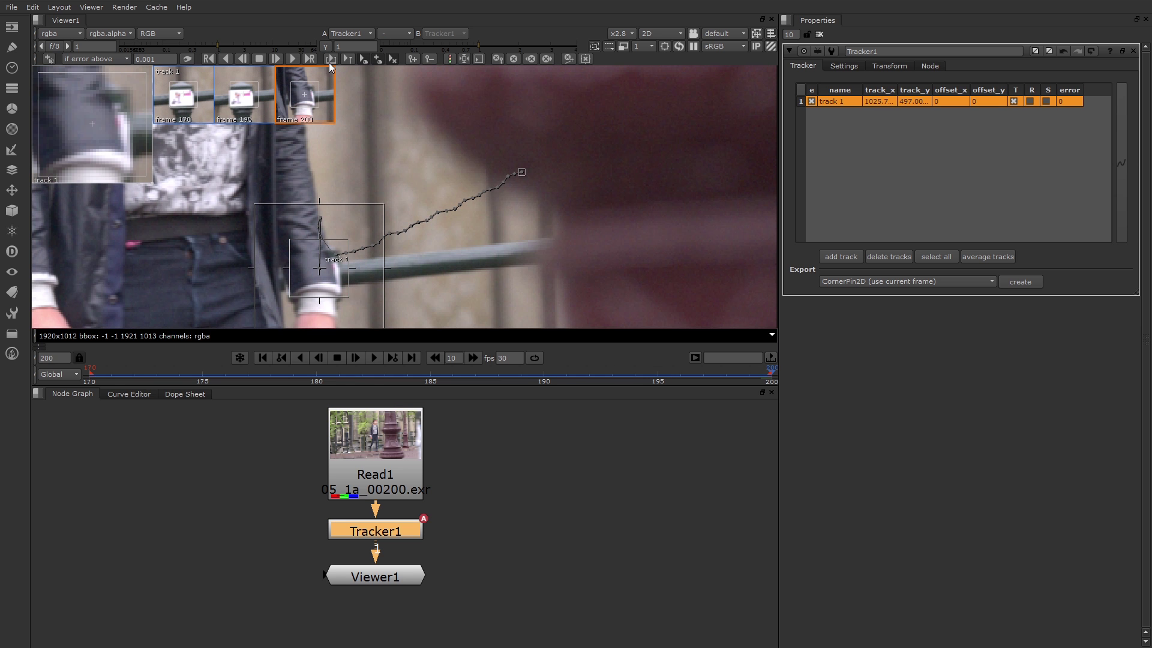
pyautogui.moveTo(168, 377); pyautogui.dragTo(103, 375)
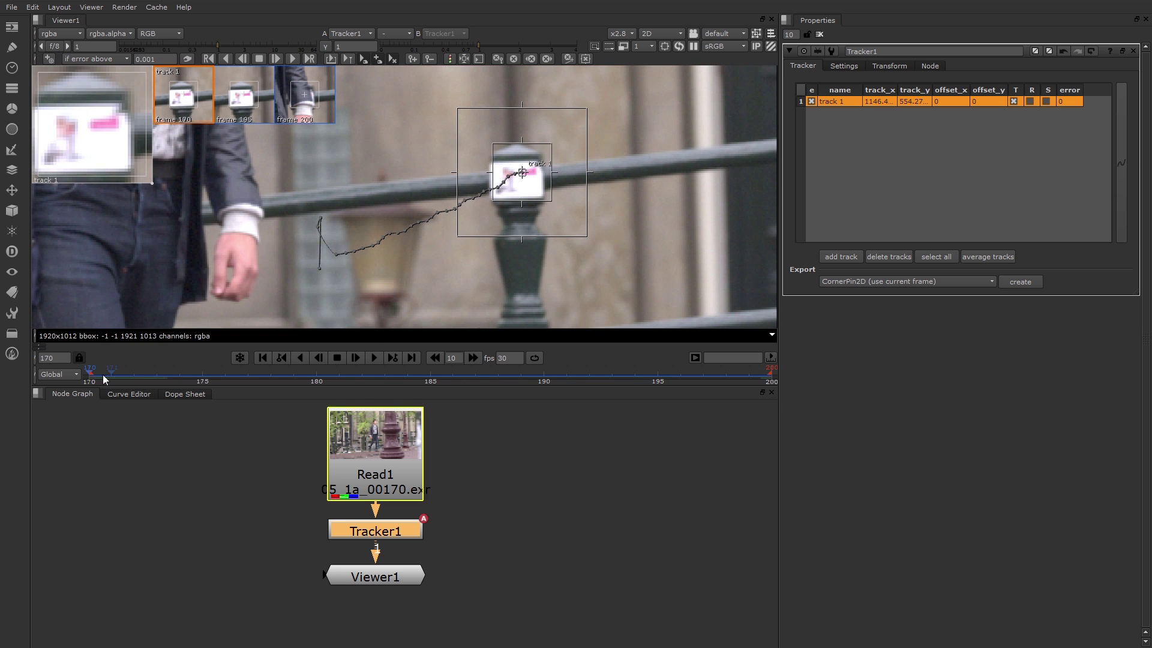
pyautogui.click(373, 358)
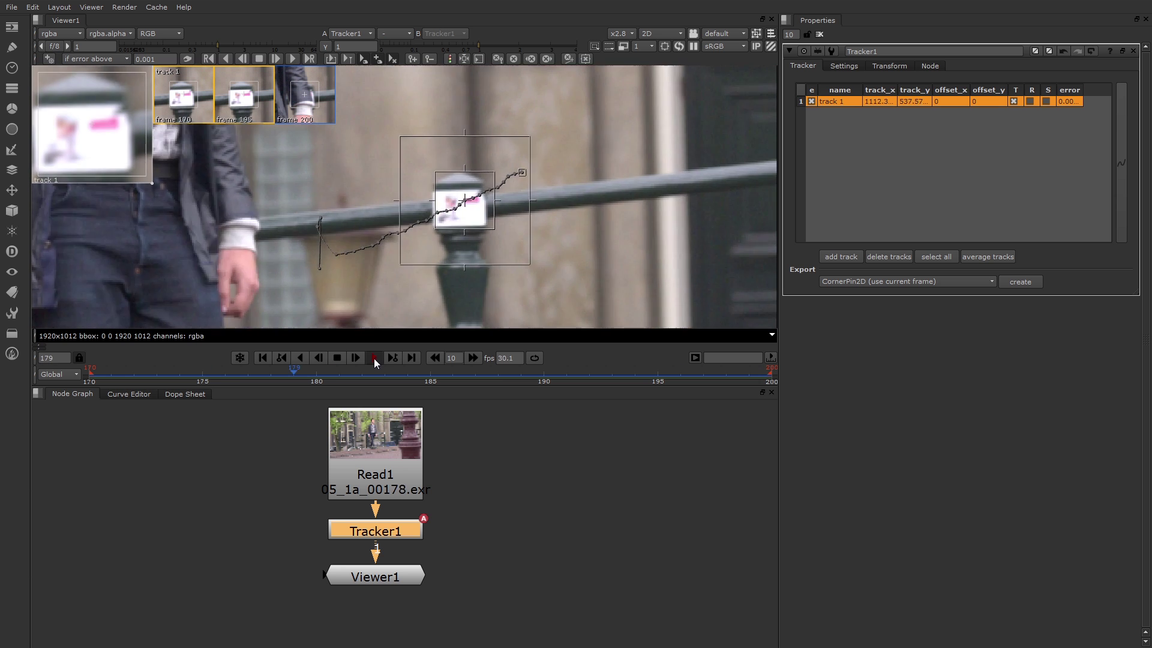
pyautogui.click(373, 358)
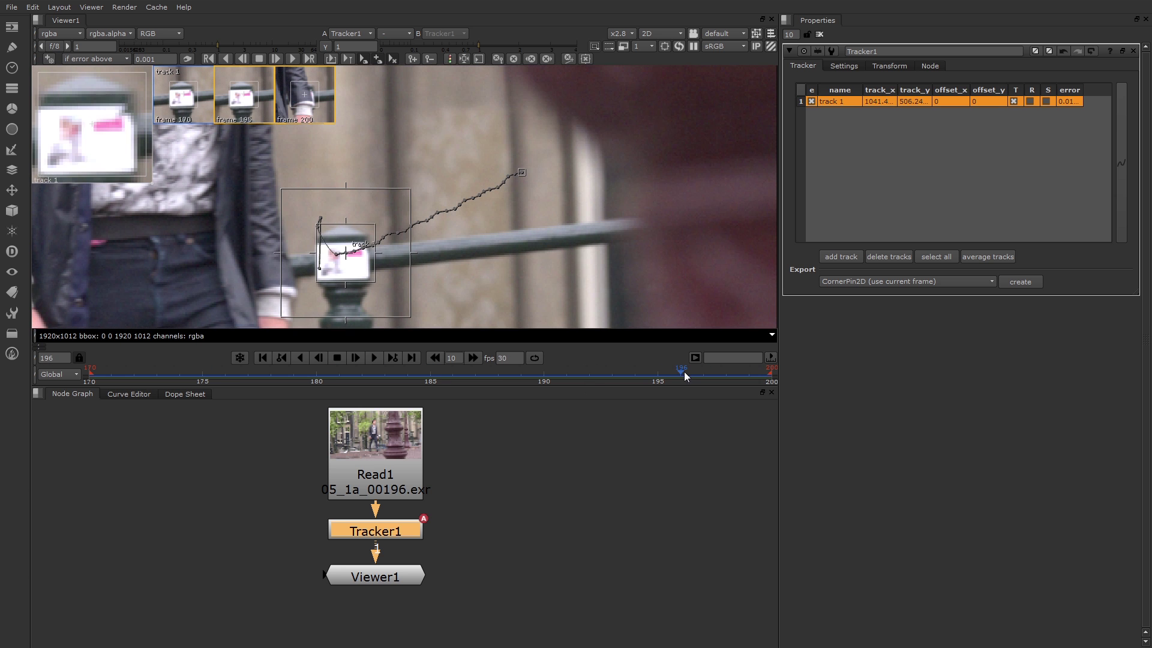
pyautogui.moveTo(685, 369); pyautogui.dragTo(754, 367)
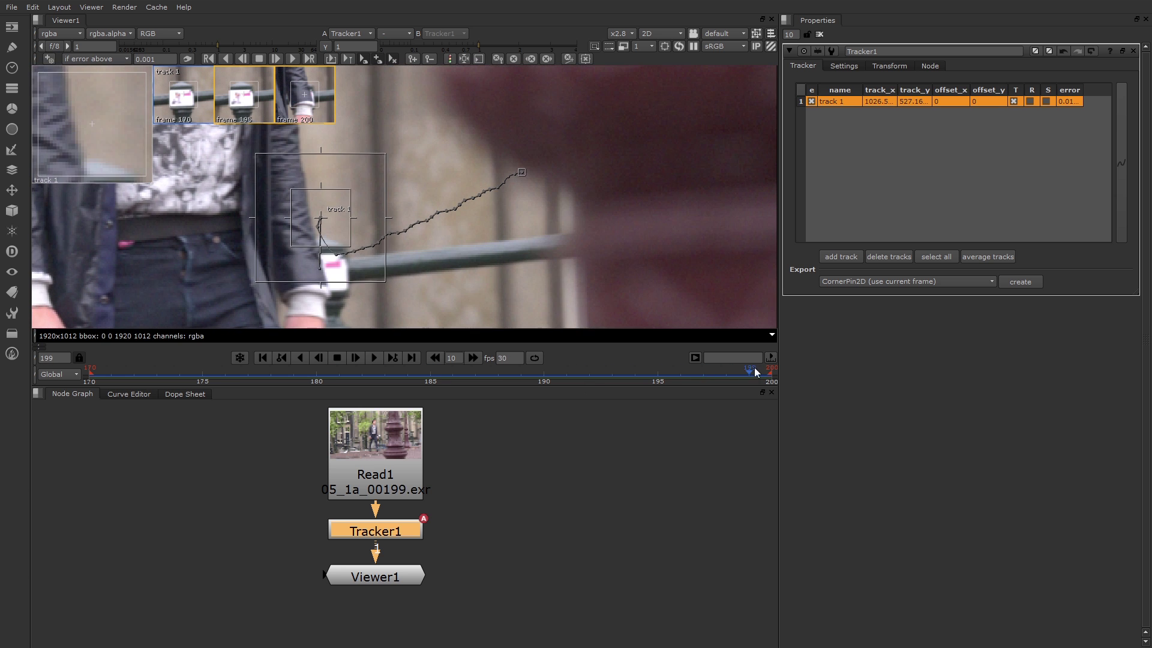
# Keyframe the track at frame 199 on the sticker's pink mark beside the man's sleeve, at x 1030, y 500.
pyautogui.scroll(2, 459, 256)
pyautogui.moveTo(386, 195); pyautogui.dragTo(435, 203, button='middle')
pyautogui.scroll(1, 429, 231)
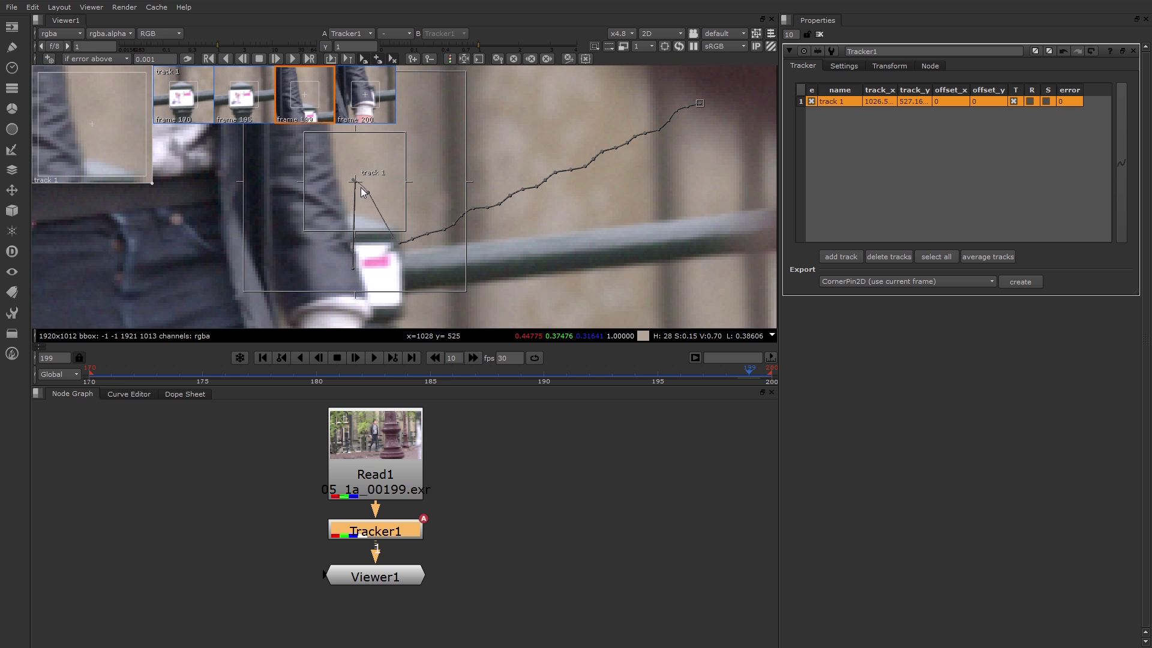
pyautogui.moveTo(361, 188); pyautogui.dragTo(366, 266)
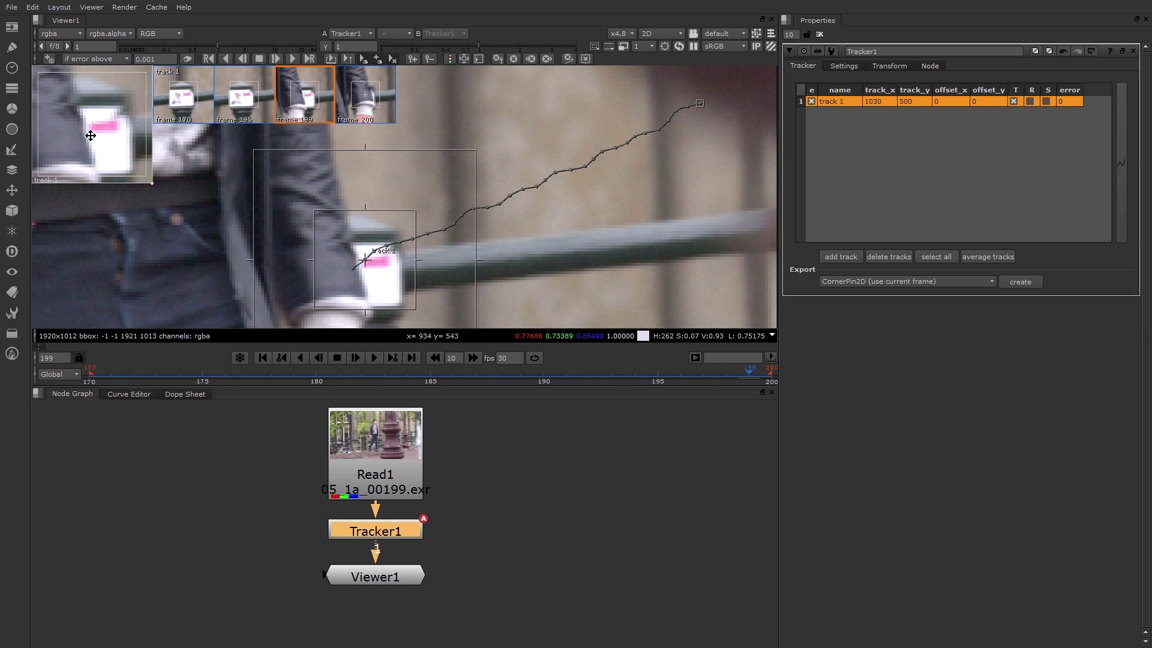
pyautogui.scroll(-2, 97, 110)
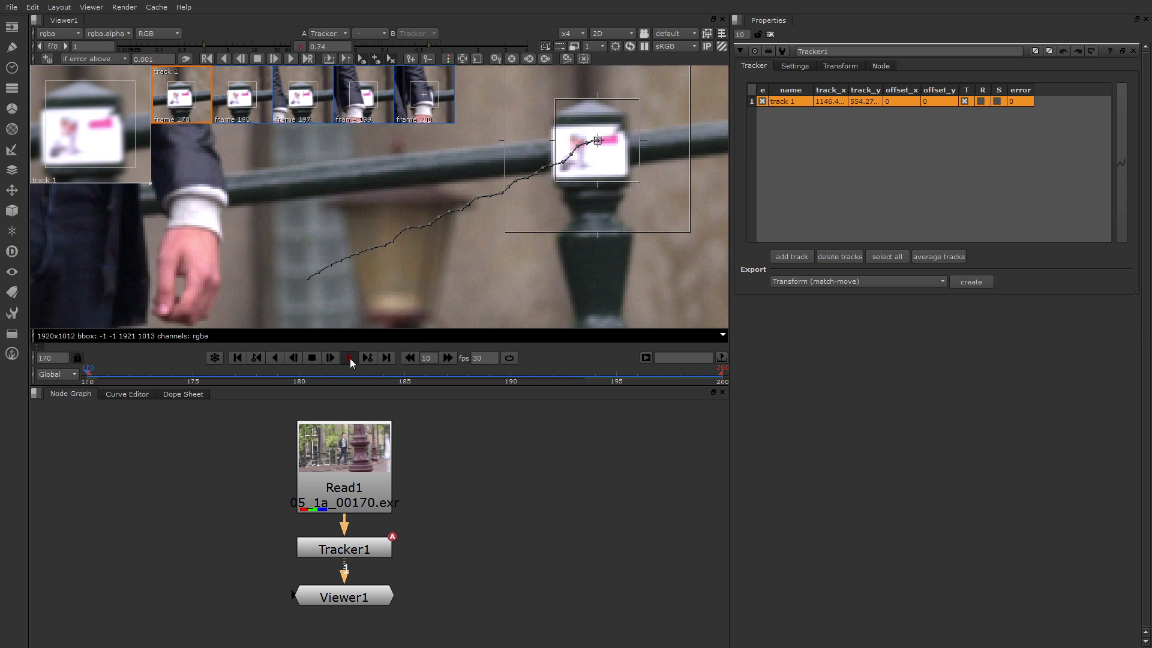
# Play back the retracked result to check it, and show the tracking error along the track path.
pyautogui.click(349, 357)
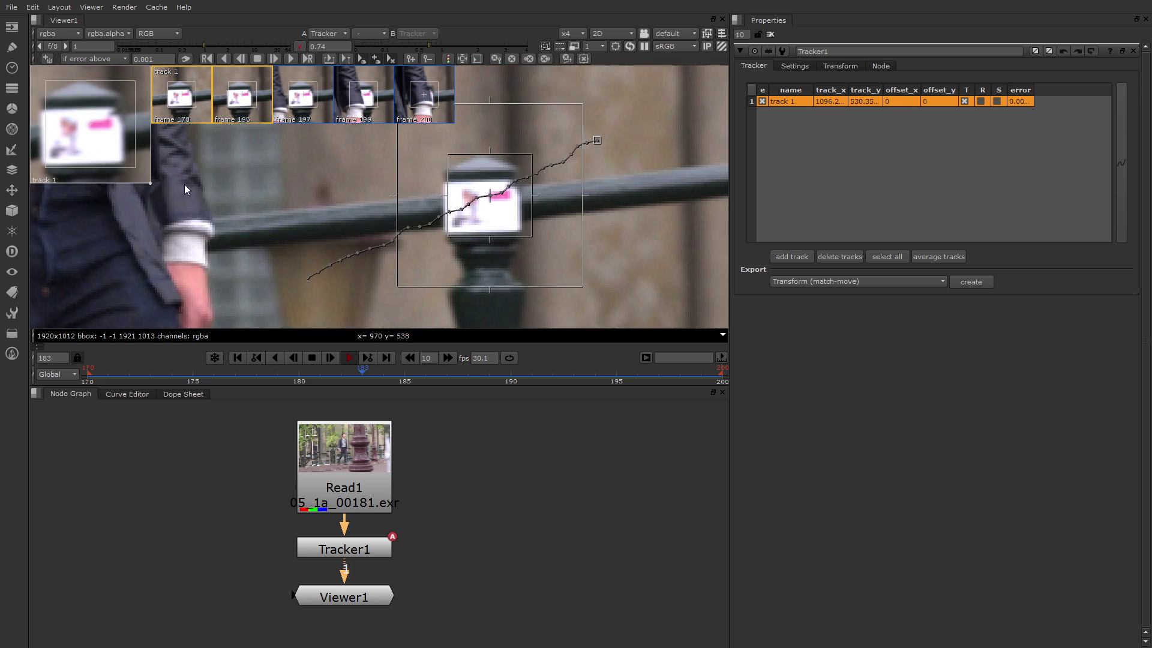
pyautogui.click(348, 358)
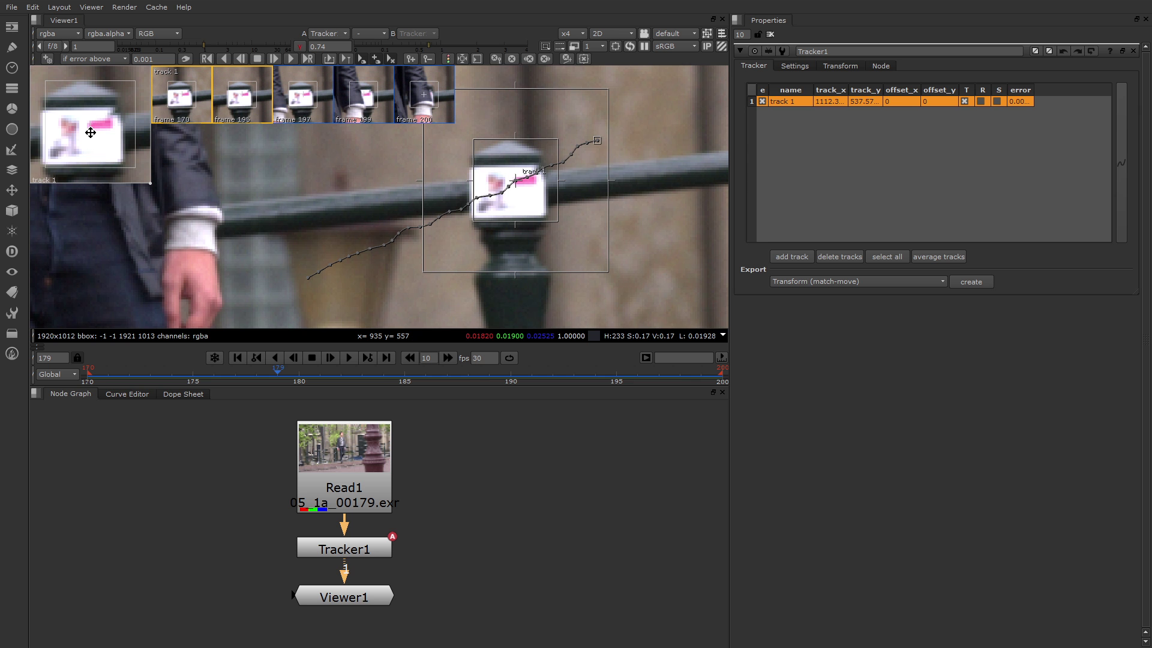
pyautogui.click(449, 59)
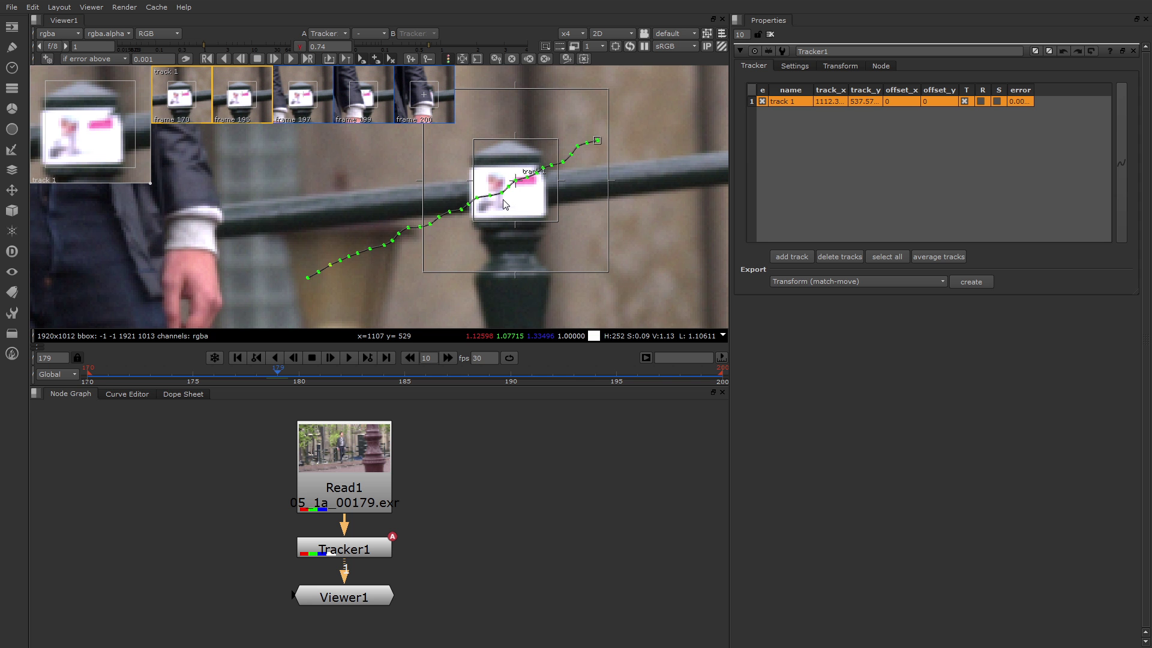
# Delete the track's keyframes at frames 199, 197 and 195.
pyautogui.click(372, 109)
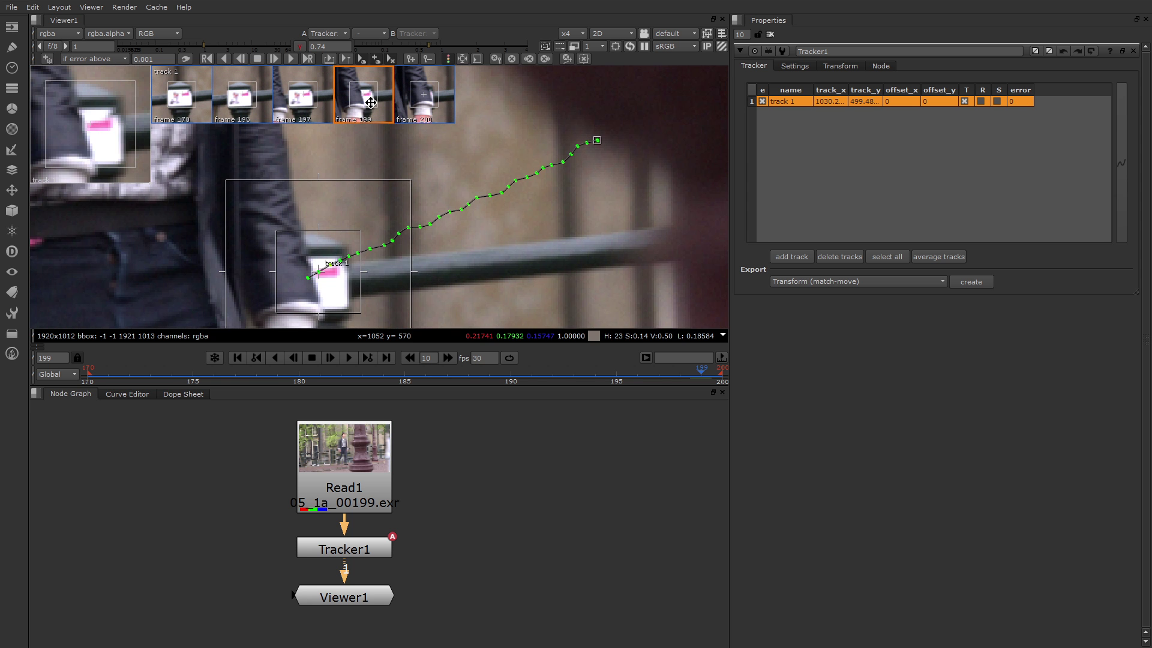
pyautogui.click(428, 59)
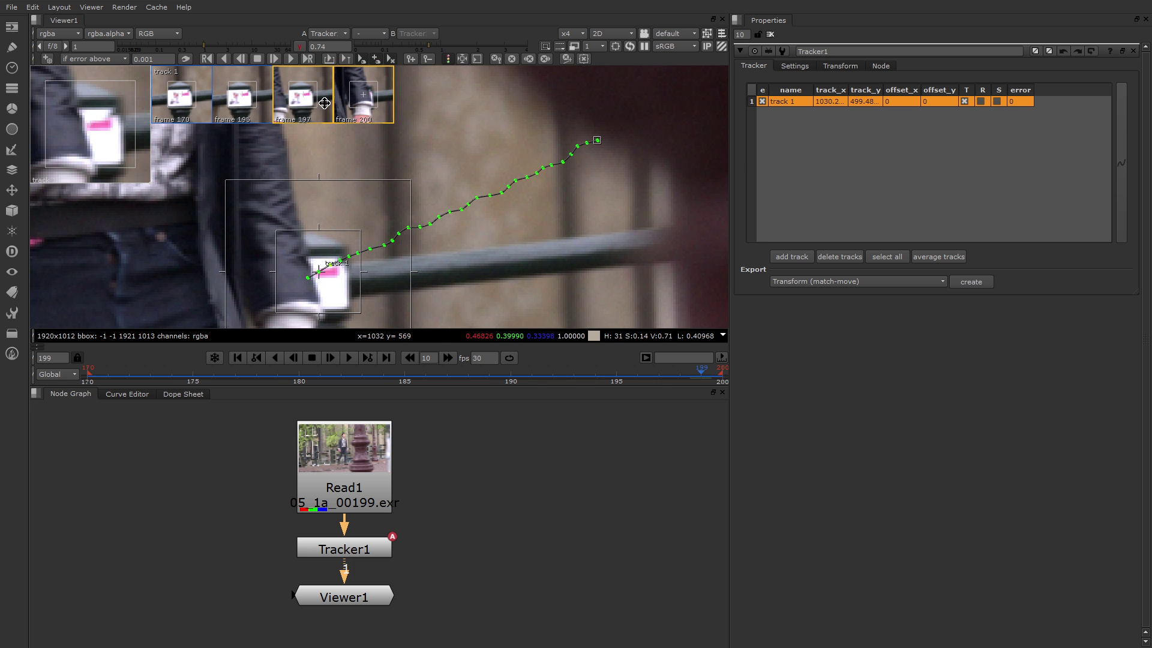
pyautogui.click(427, 59)
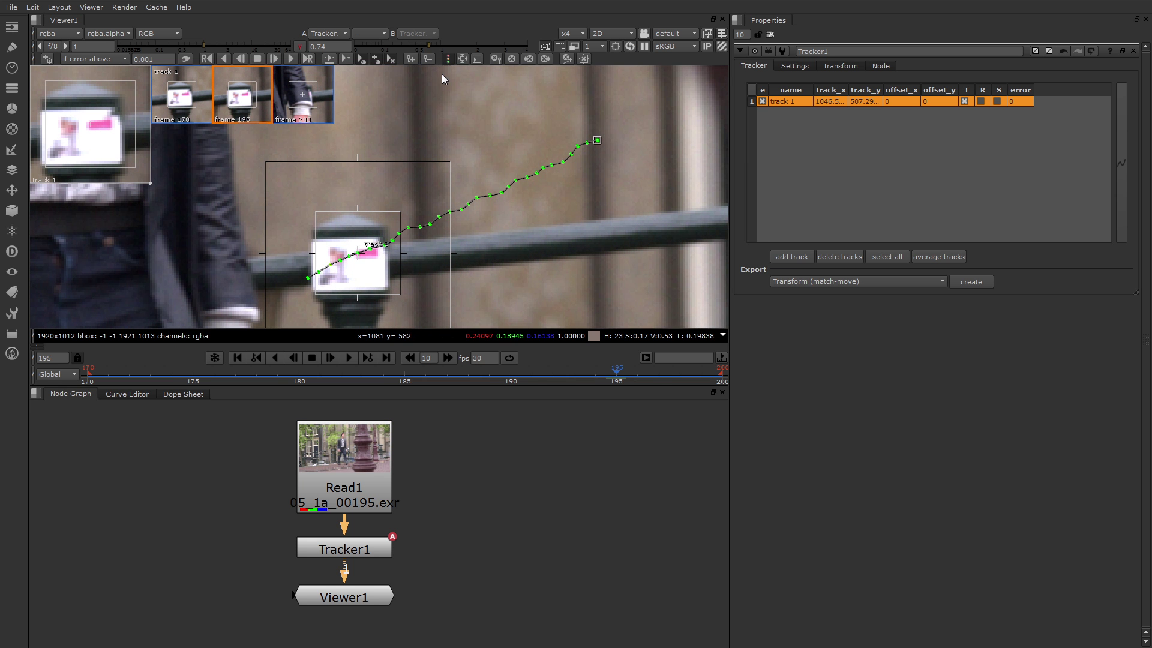
pyautogui.click(430, 59)
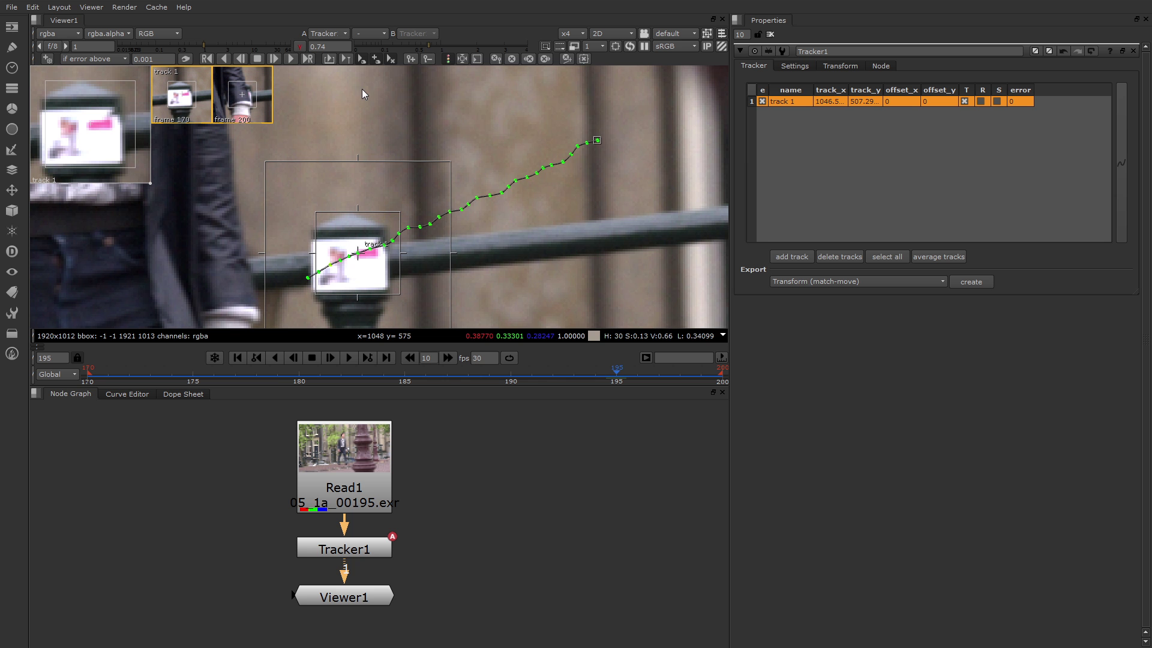
# Move the frame 200 keyframe further onto the man's sleeve, to about x 1014.5, y 493.2, and let the track recalculate.
pyautogui.click(653, 375)
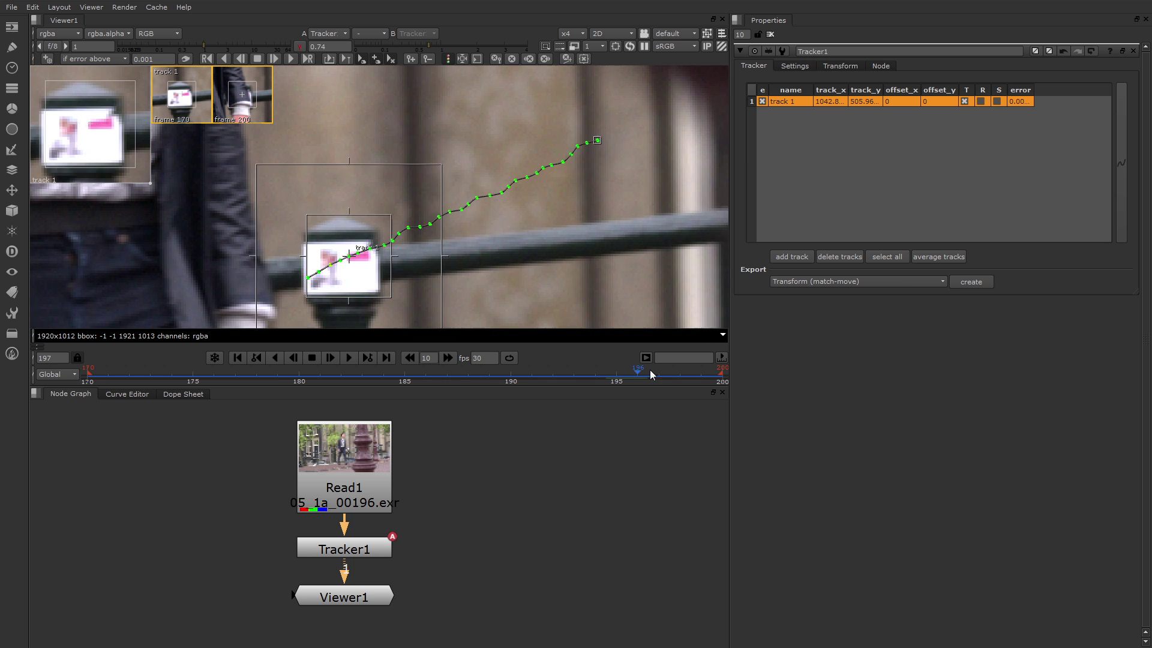
pyautogui.moveTo(652, 375); pyautogui.dragTo(722, 376)
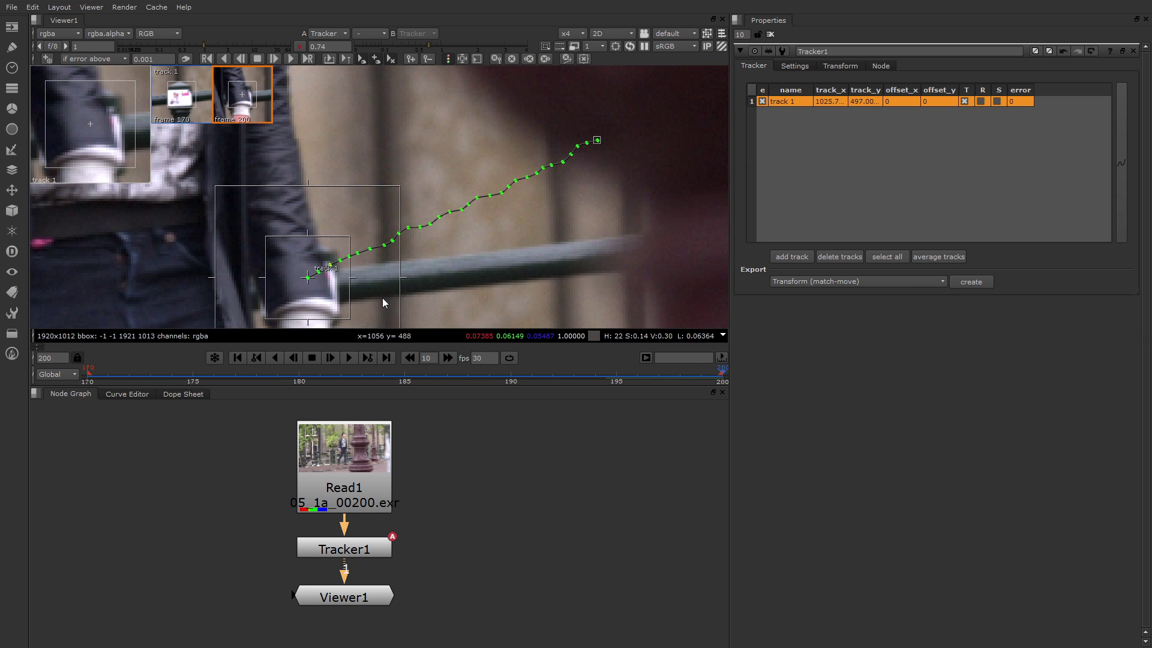
pyautogui.moveTo(308, 278); pyautogui.dragTo(281, 289)
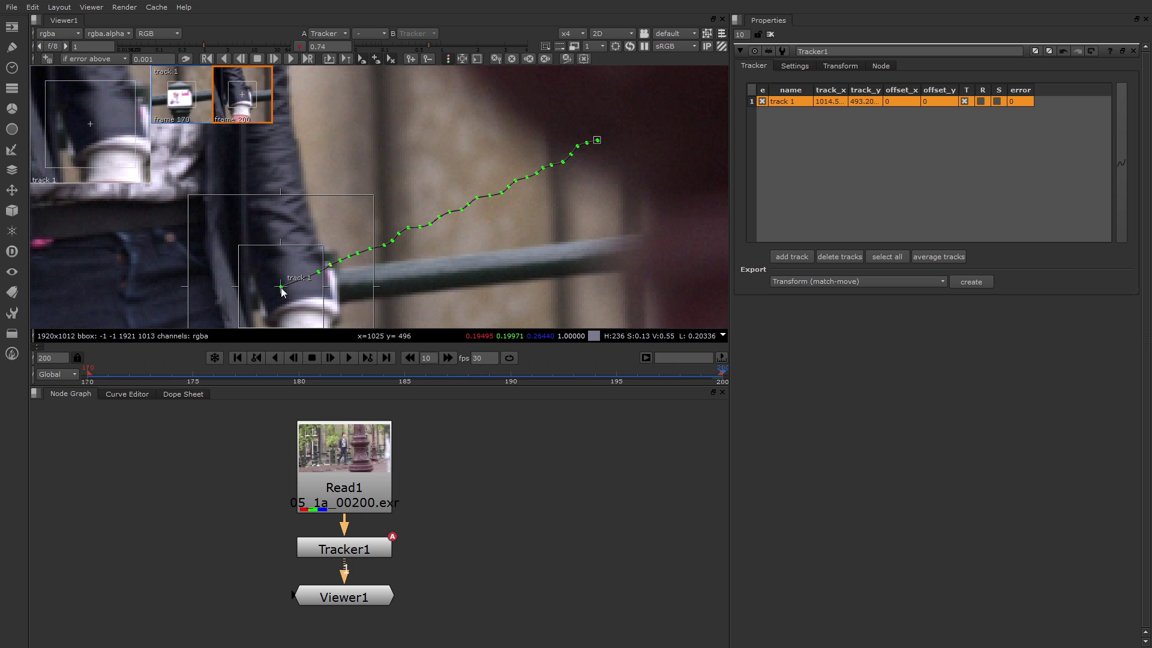
pyautogui.press('z')
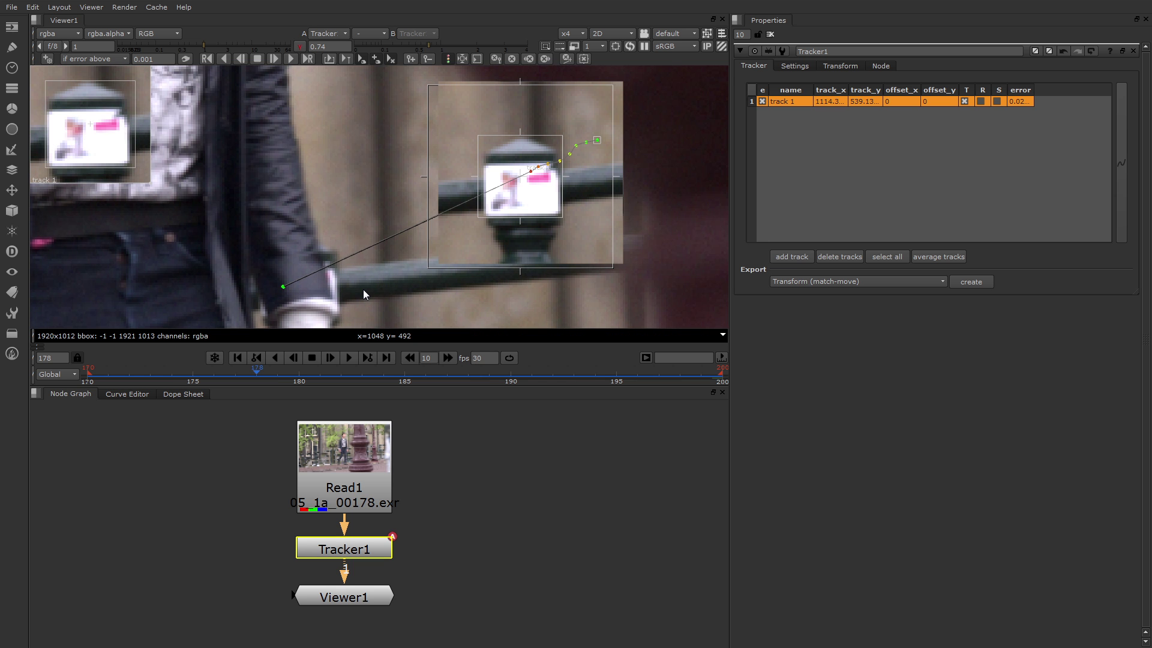
pyautogui.press('v')
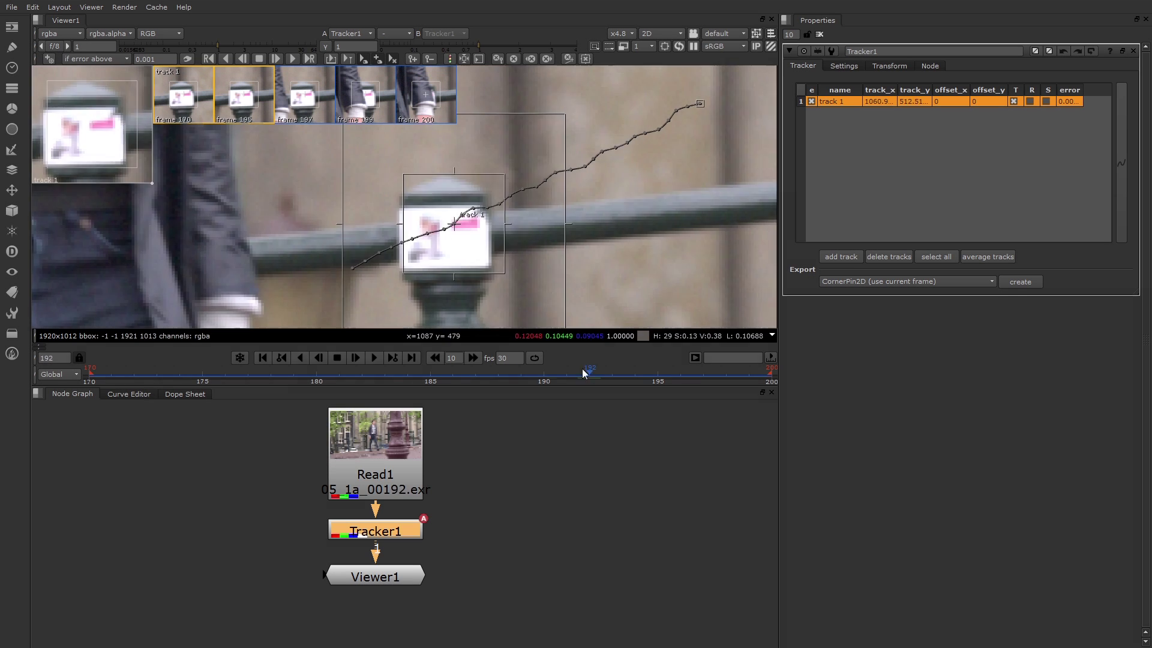
# Play back the five-keyframe track to check that it stays on the sticker.
pyautogui.press('Left')
pyautogui.click(378, 358)
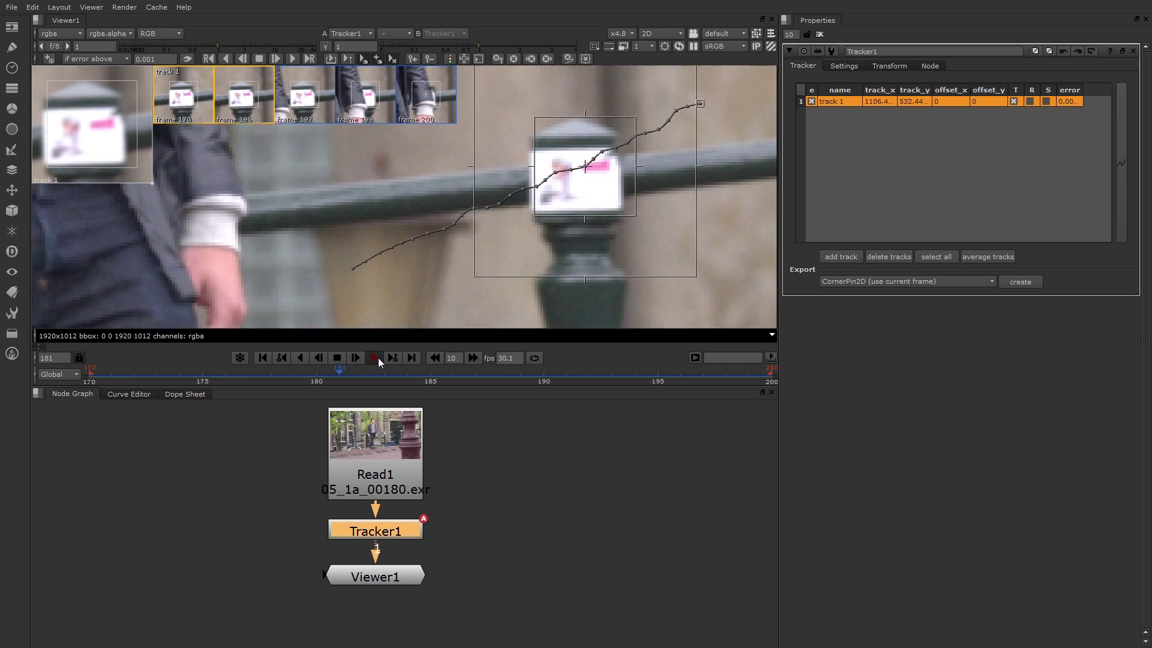
pyautogui.click(378, 358)
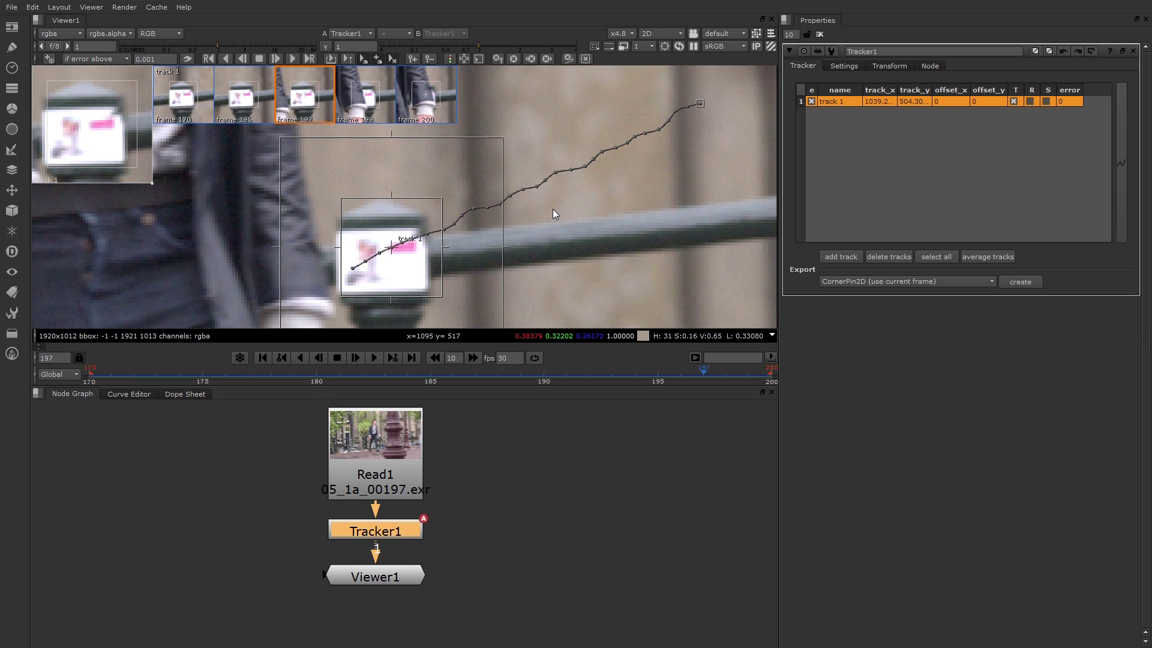
# Export the track as a Transform (match-move) node and place it beside the Tracker node.
pyautogui.click(994, 283)
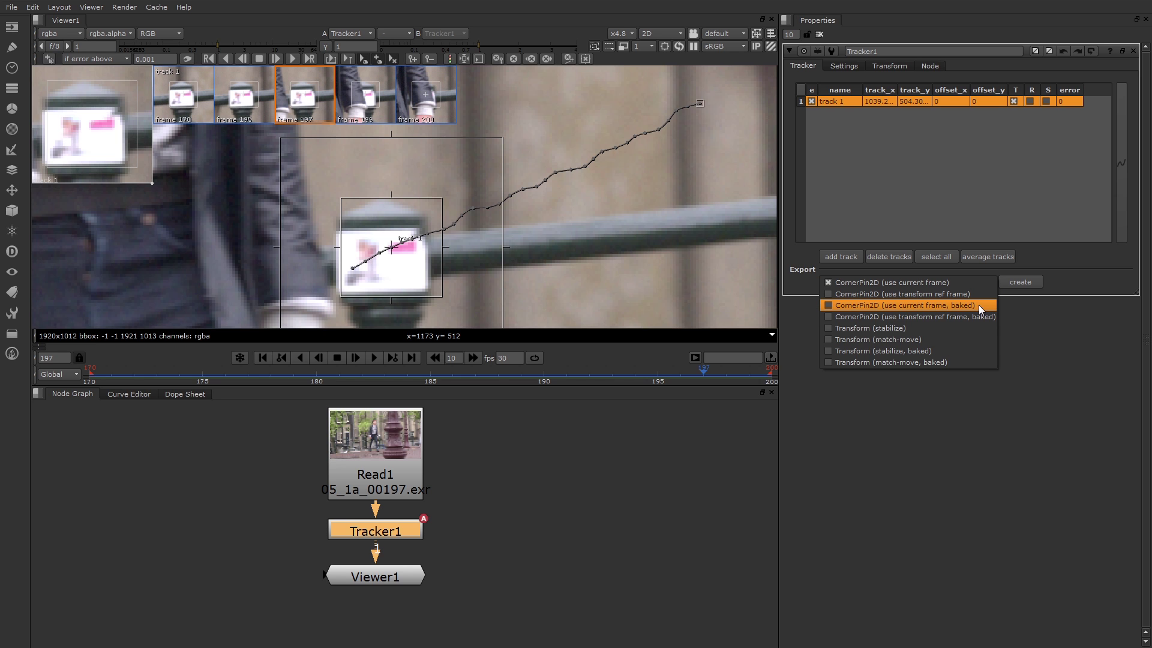
pyautogui.click(968, 339)
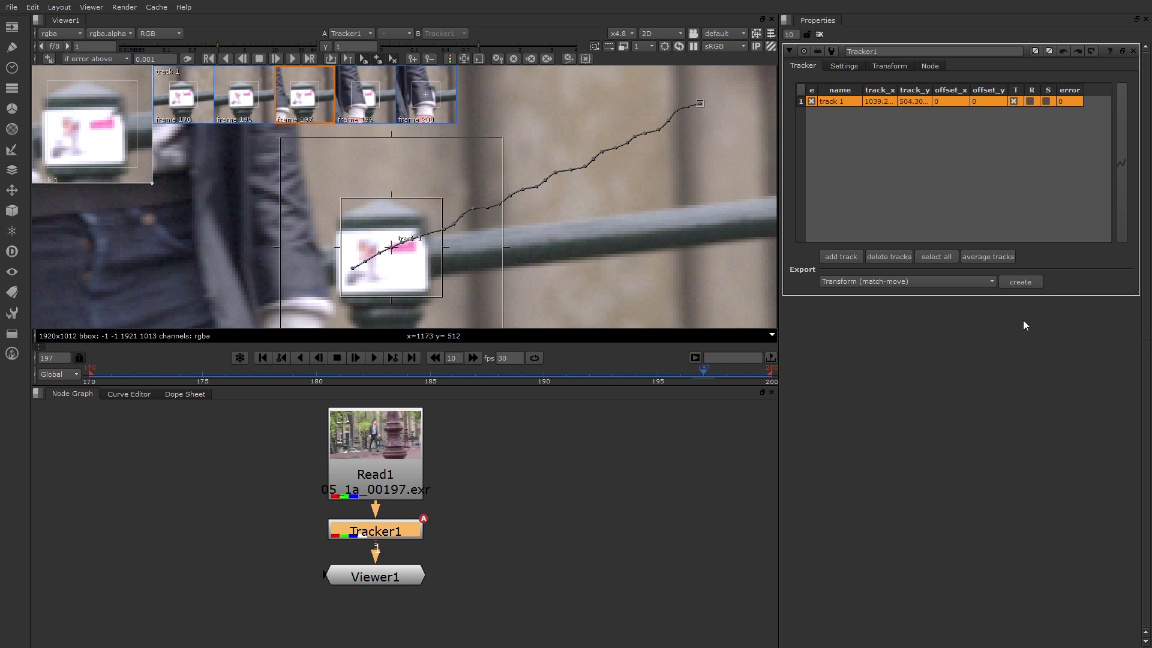
pyautogui.click(1021, 283)
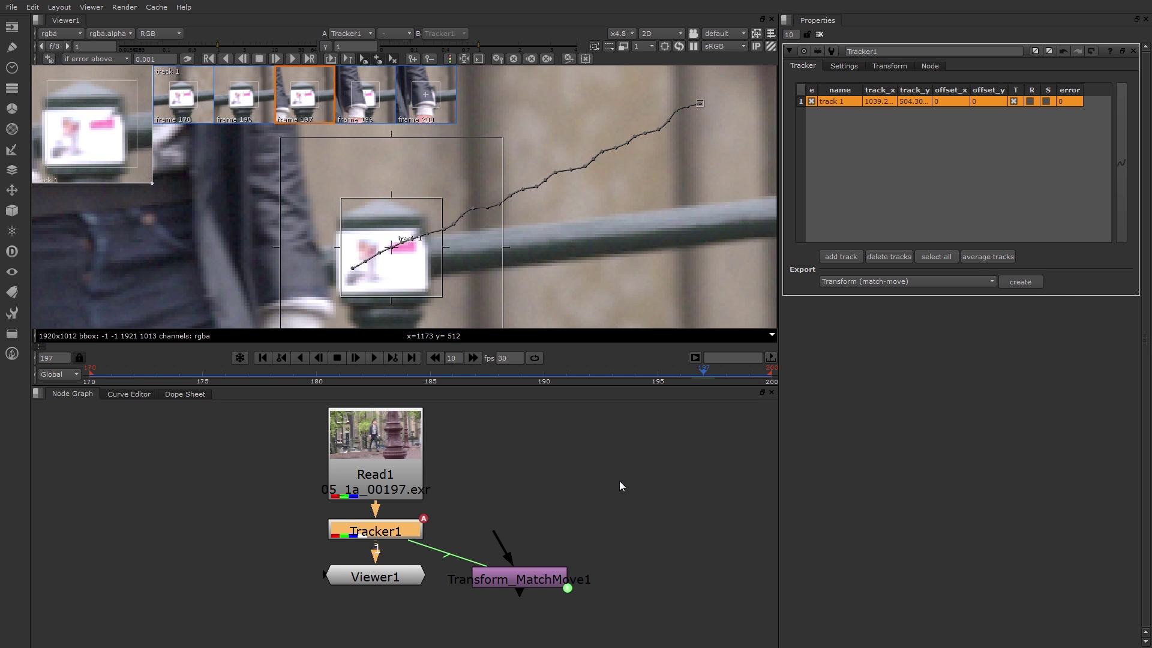
pyautogui.moveTo(540, 578); pyautogui.dragTo(552, 532)
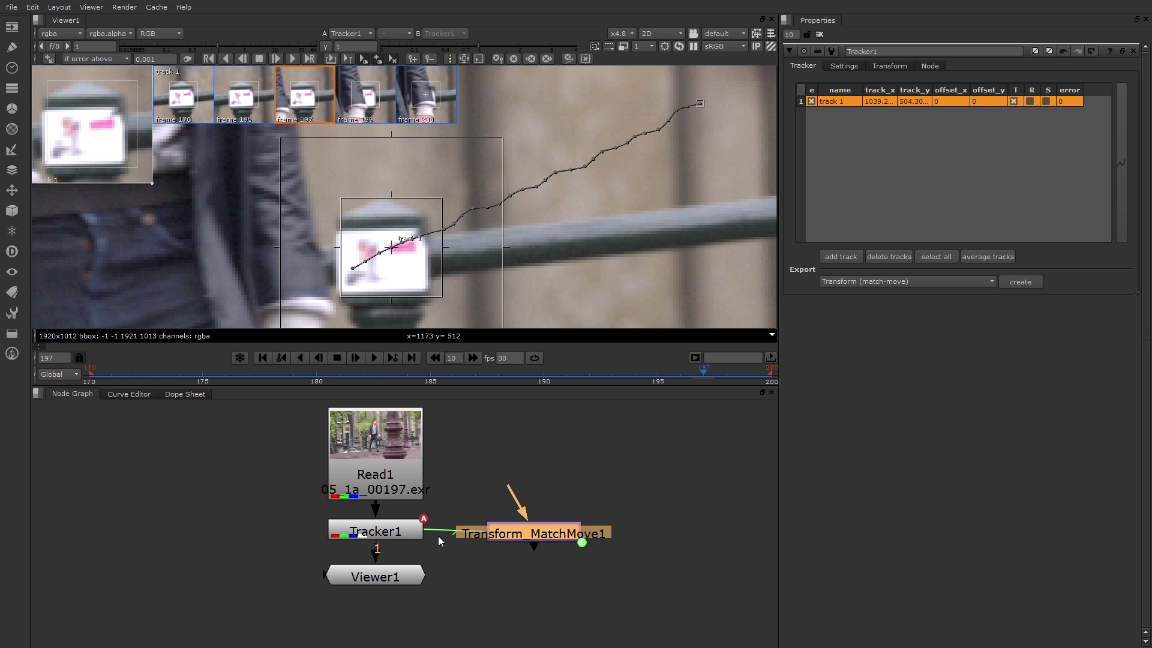
# Examine the match-move transform's linked translate and center values, and close its properties and the Tracker's.
pyautogui.doubleClick(558, 538)
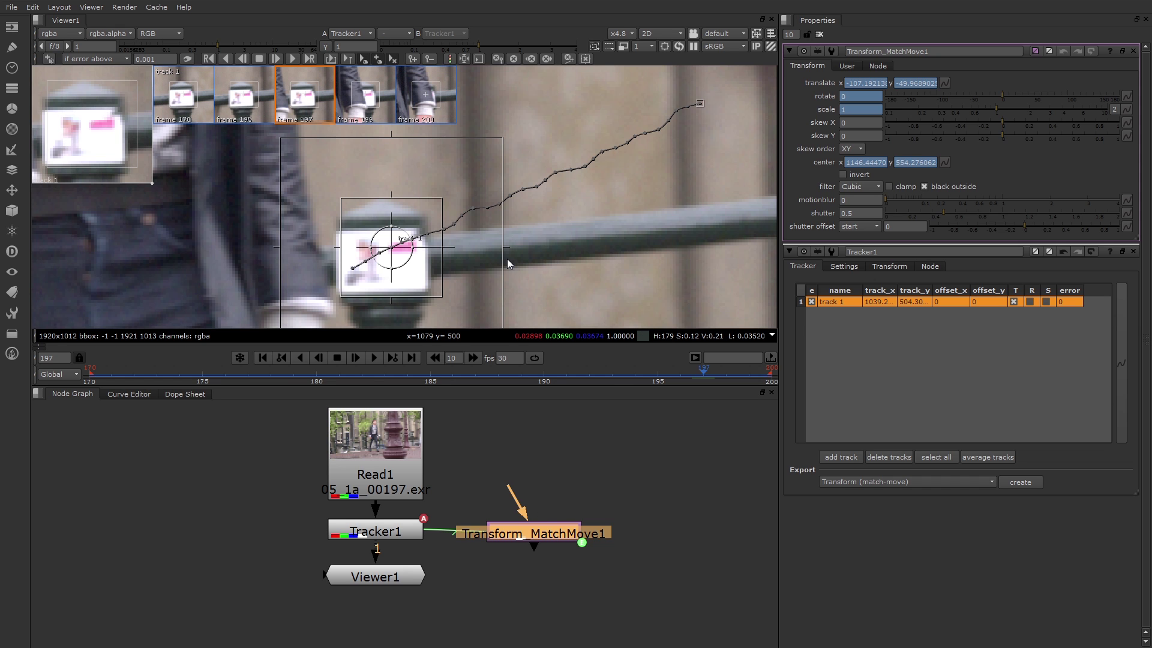
pyautogui.click(1134, 52)
pyautogui.click(1134, 51)
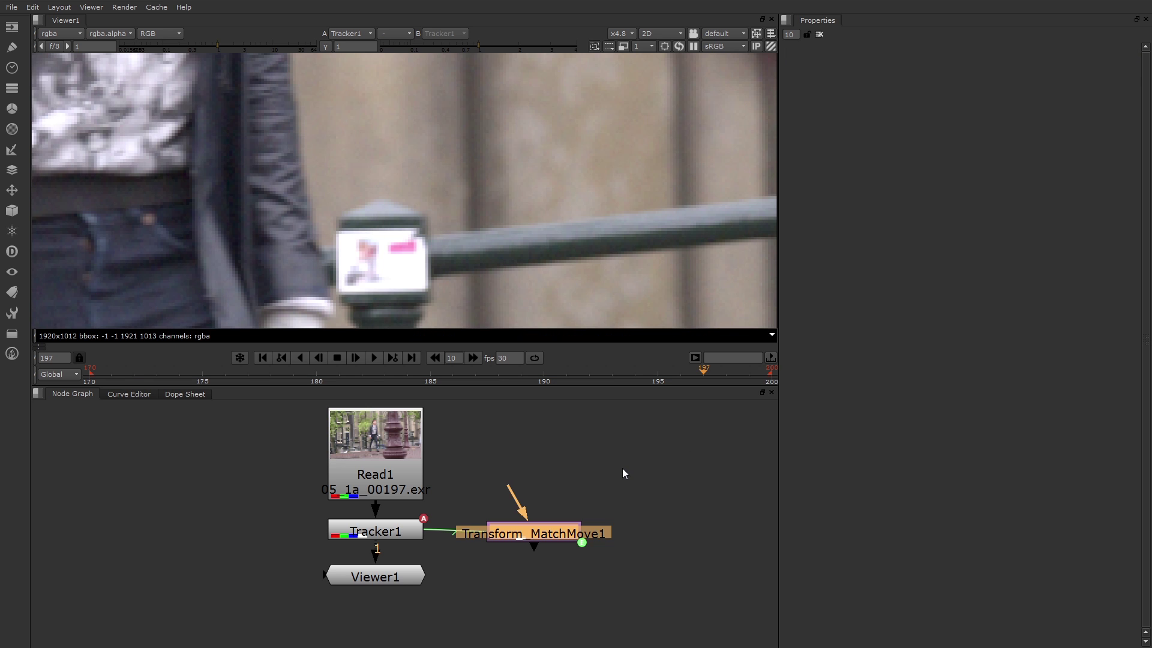
# Merge the match-move transform as input A over the Read1 footage as input B, and connect the Viewer to the Merge.
pyautogui.moveTo(422, 576); pyautogui.dragTo(426, 604)
pyautogui.scroll(-3, 429, 589)
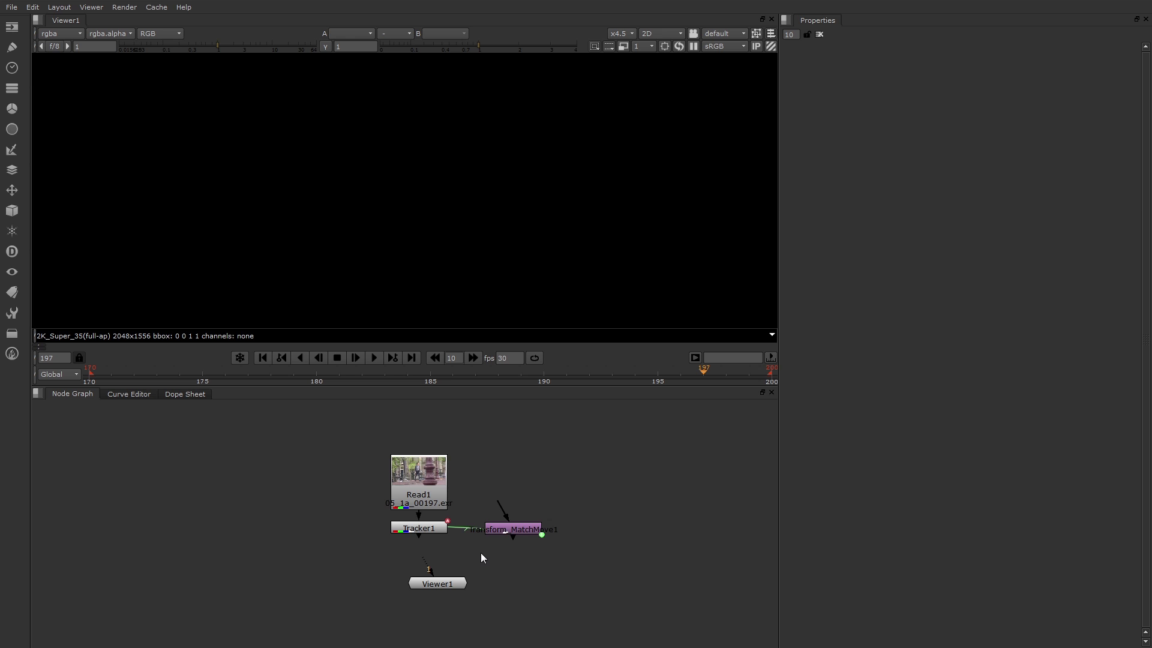
pyautogui.press('m')
pyautogui.moveTo(502, 572); pyautogui.dragTo(515, 530)
pyautogui.moveTo(450, 582); pyautogui.dragTo(529, 600)
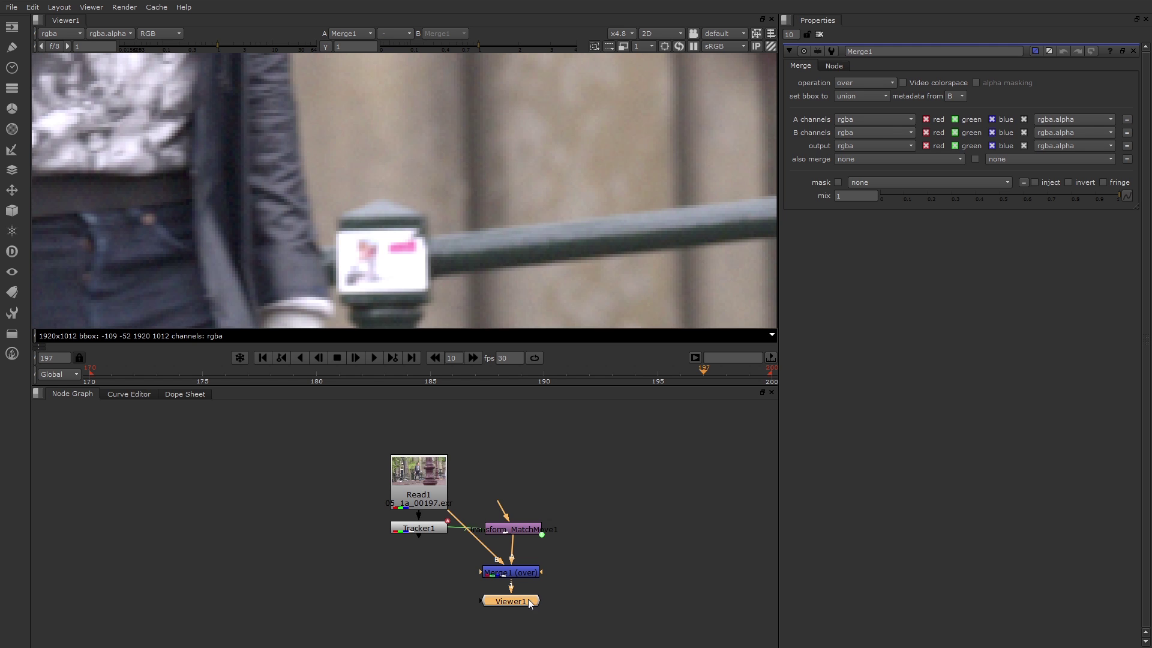
# Add a Constant node with a green color of about r 0.287, g 0.48, b 0.168.
pyautogui.rightClick(513, 469)
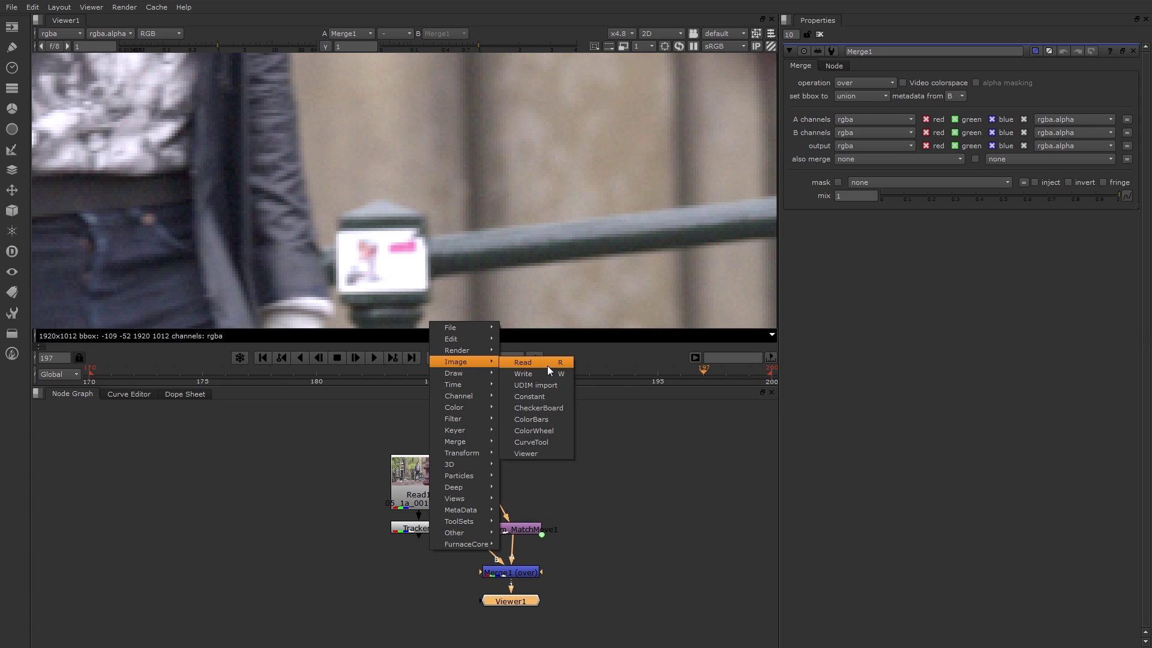
pyautogui.click(549, 387)
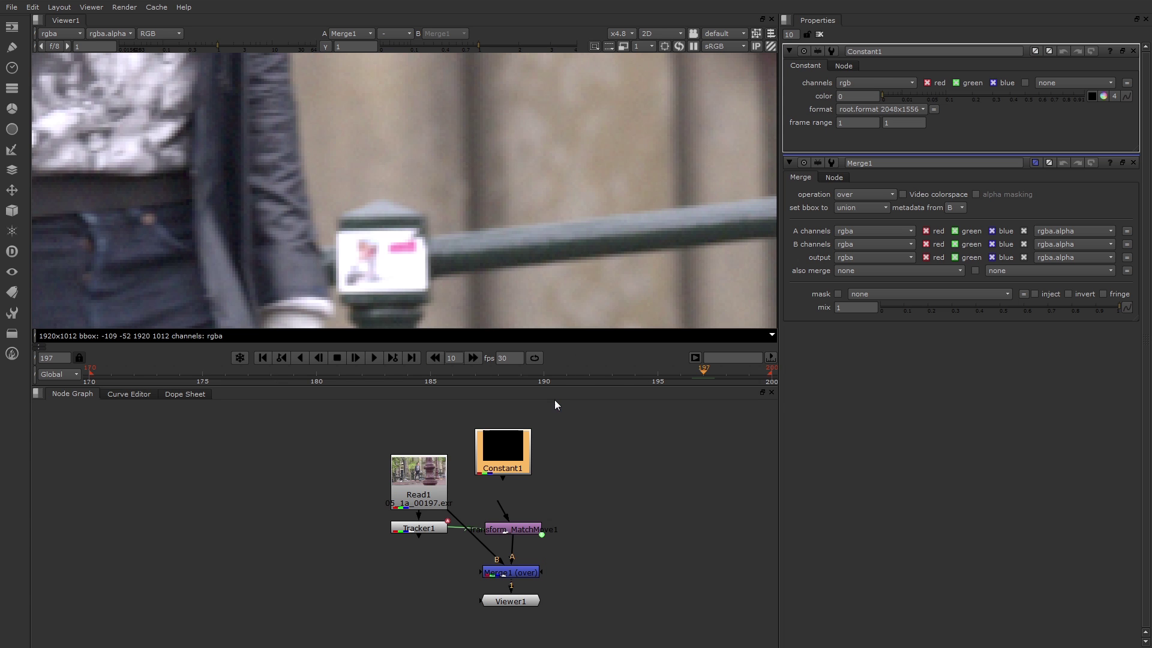
pyautogui.click(1104, 97)
pyautogui.moveTo(979, 331)
pyautogui.mouseDown()
pyautogui.moveTo(979, 321)
pyautogui.moveTo(980, 333)
pyautogui.mouseUp()
pyautogui.click(1047, 232)
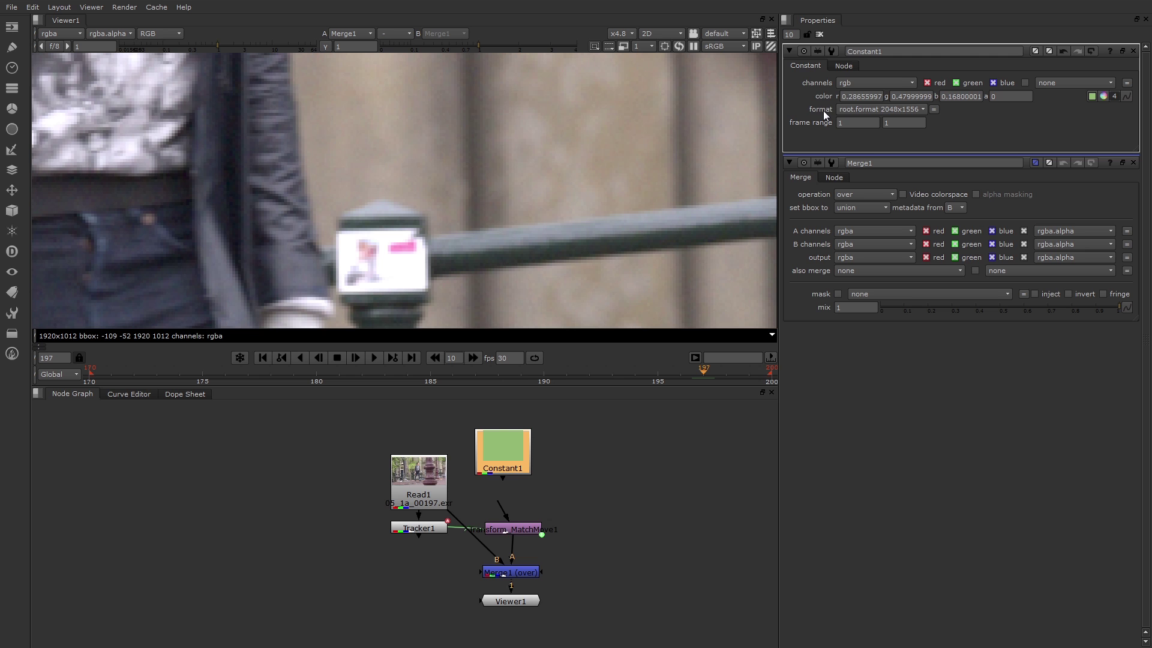
# Set the Constant's format to square75 75x75 and connect it to the match-move transform's input.
pyautogui.click(924, 110)
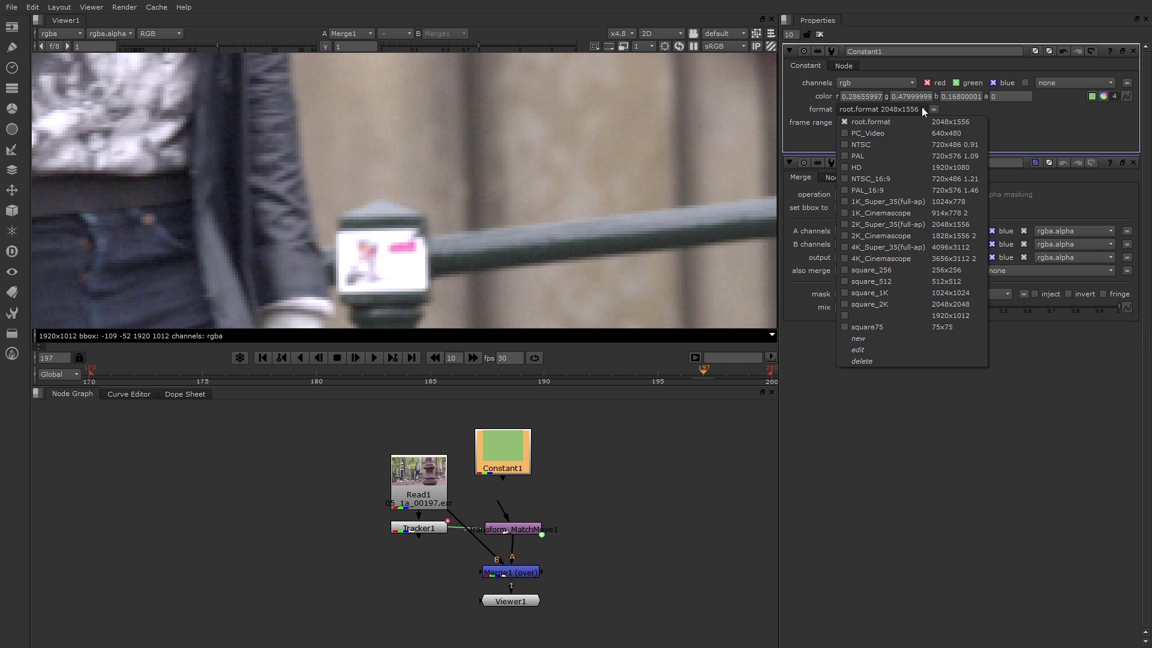
pyautogui.click(908, 327)
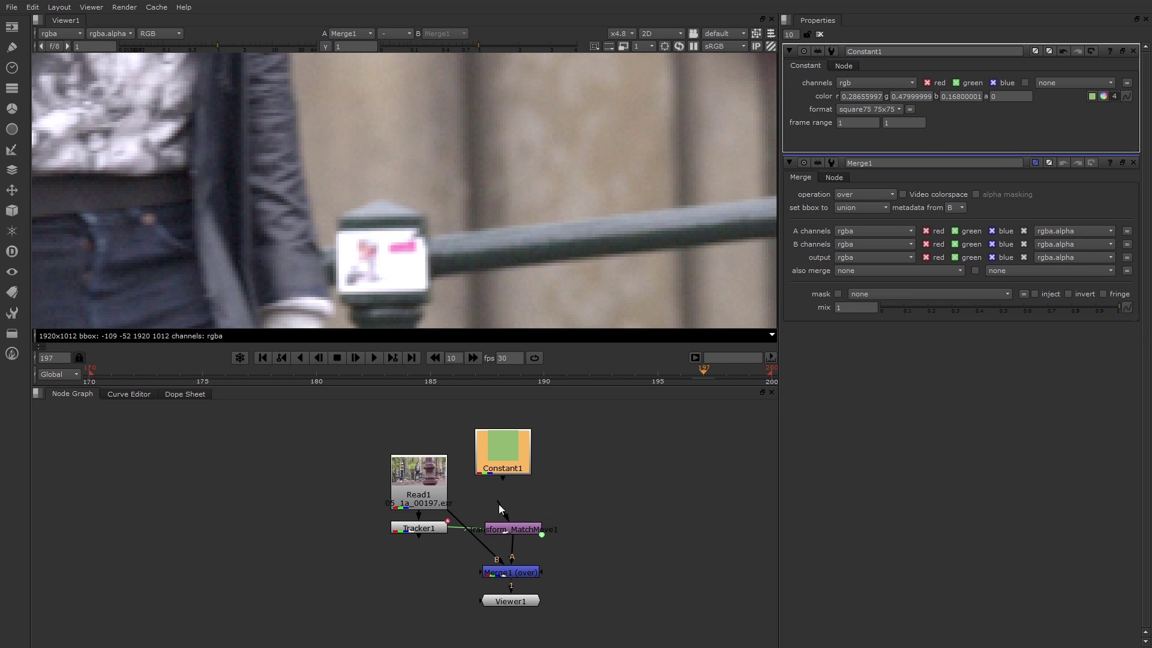
pyautogui.moveTo(513, 465); pyautogui.dragTo(522, 471)
# Go to frame 170 and insert a Transform node between the green Constant and the match-move transform.
pyautogui.scroll(-5, 582, 207)
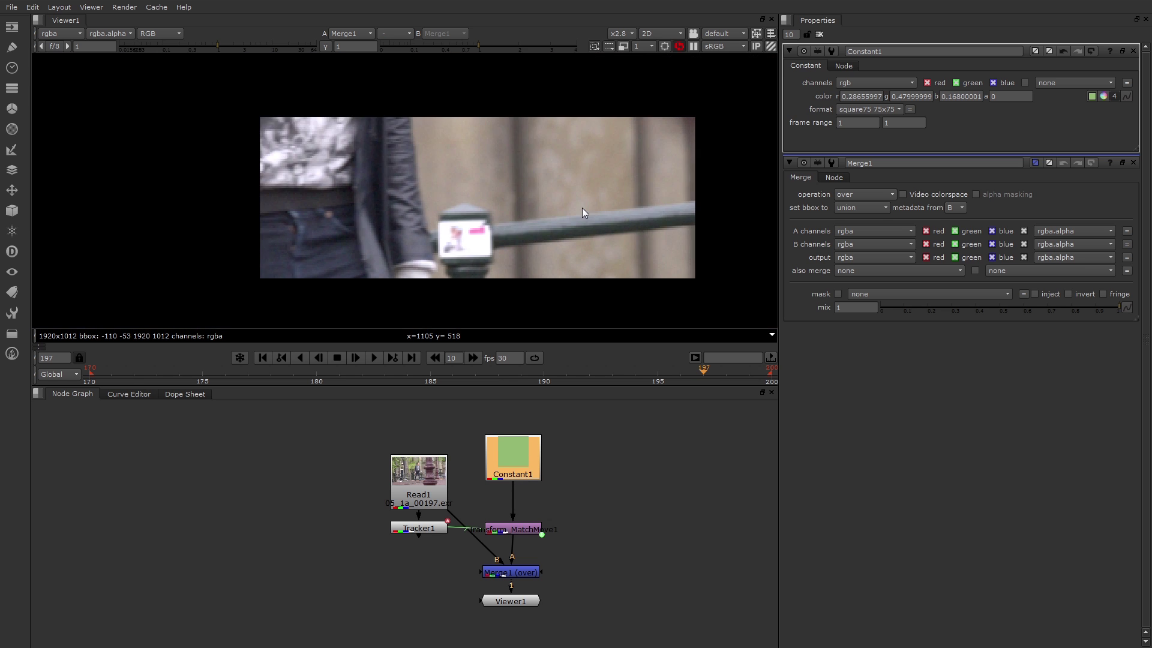
pyautogui.scroll(3, 589, 213)
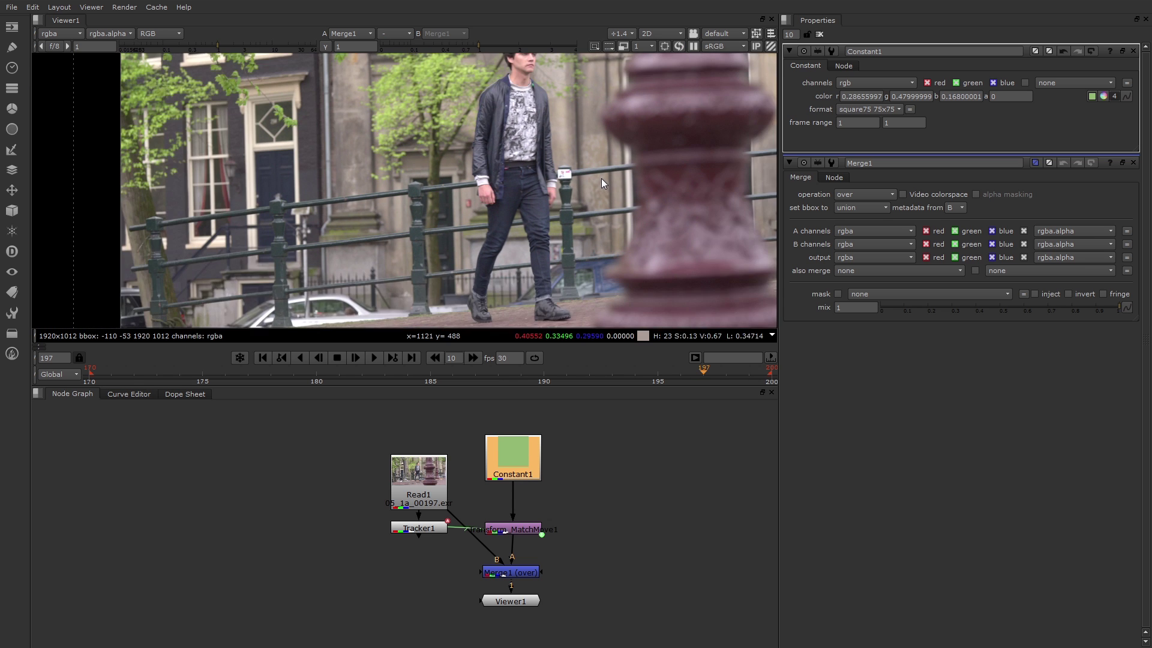
pyautogui.scroll(-2, 602, 186)
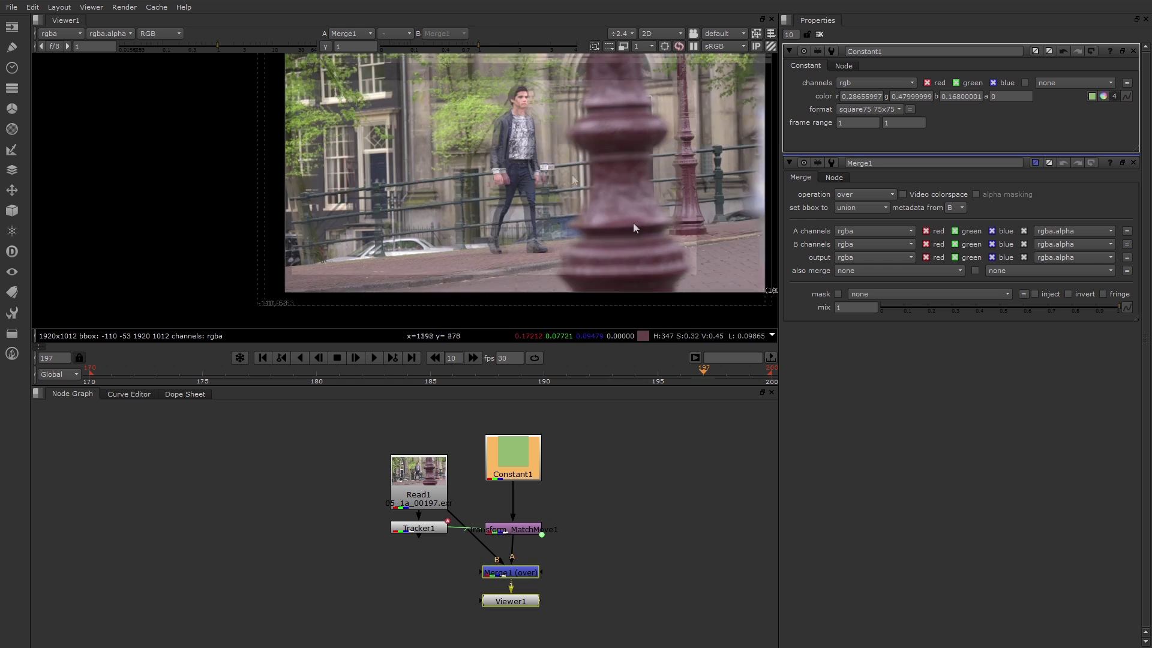
pyautogui.moveTo(633, 222); pyautogui.dragTo(574, 236, button='middle')
pyautogui.moveTo(480, 370); pyautogui.dragTo(92, 372)
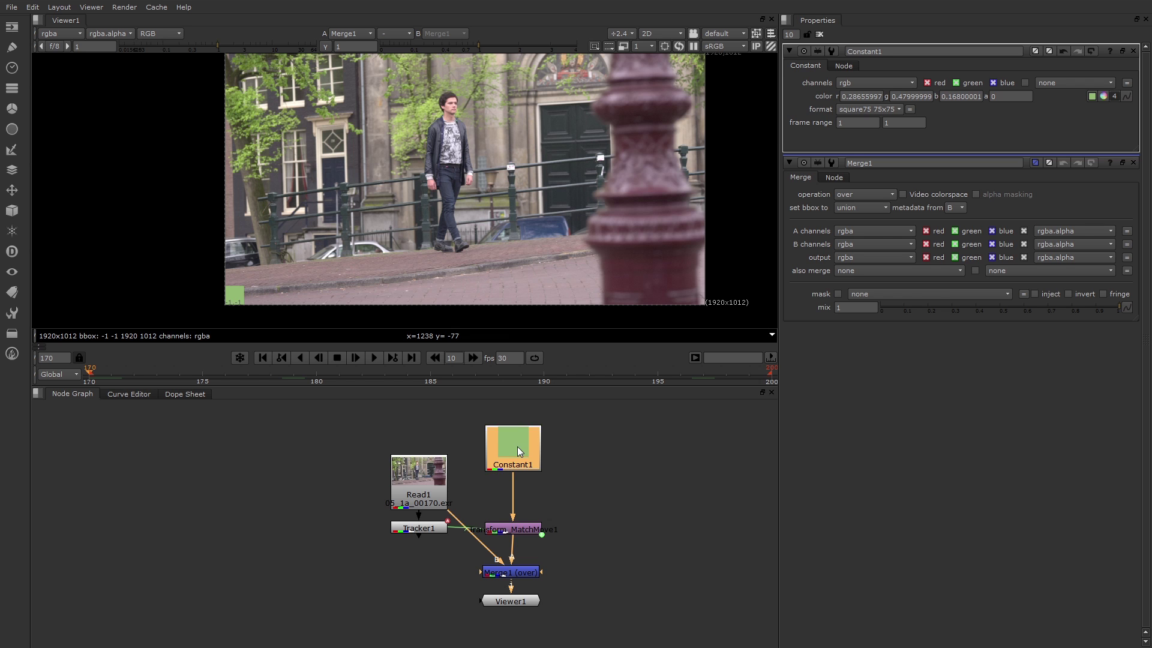
pyautogui.press('t')
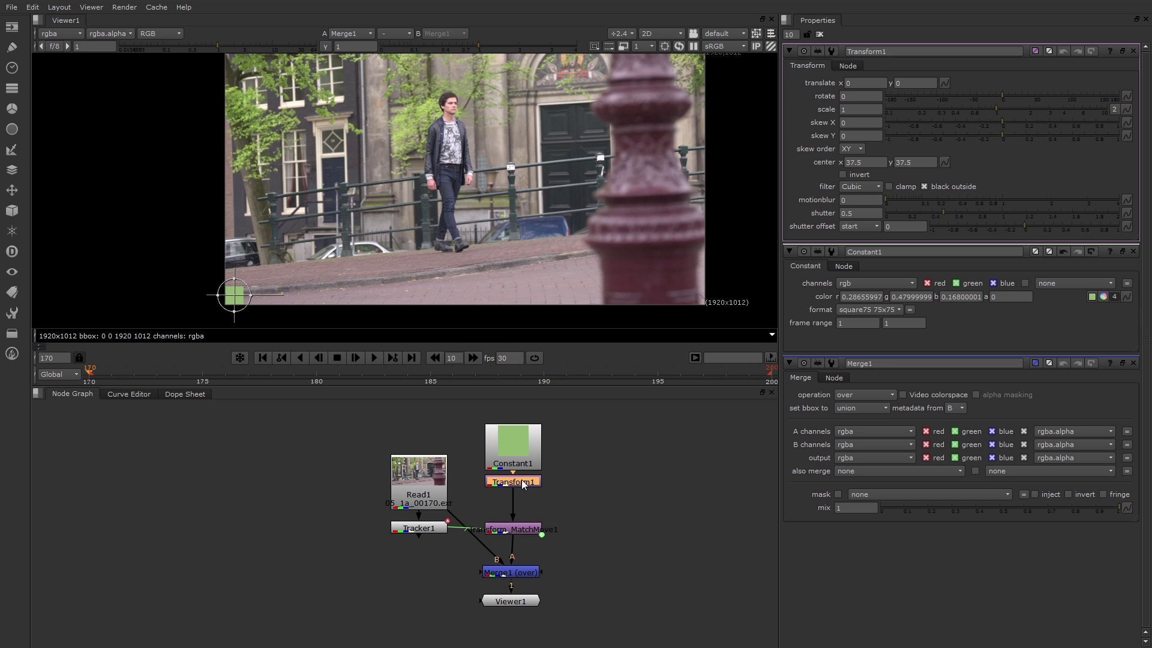
# Display the Tracker's track 1 and move the green square with Transform1 onto its track point, translating to about x 1109, y 516.8.
pyautogui.click(523, 466)
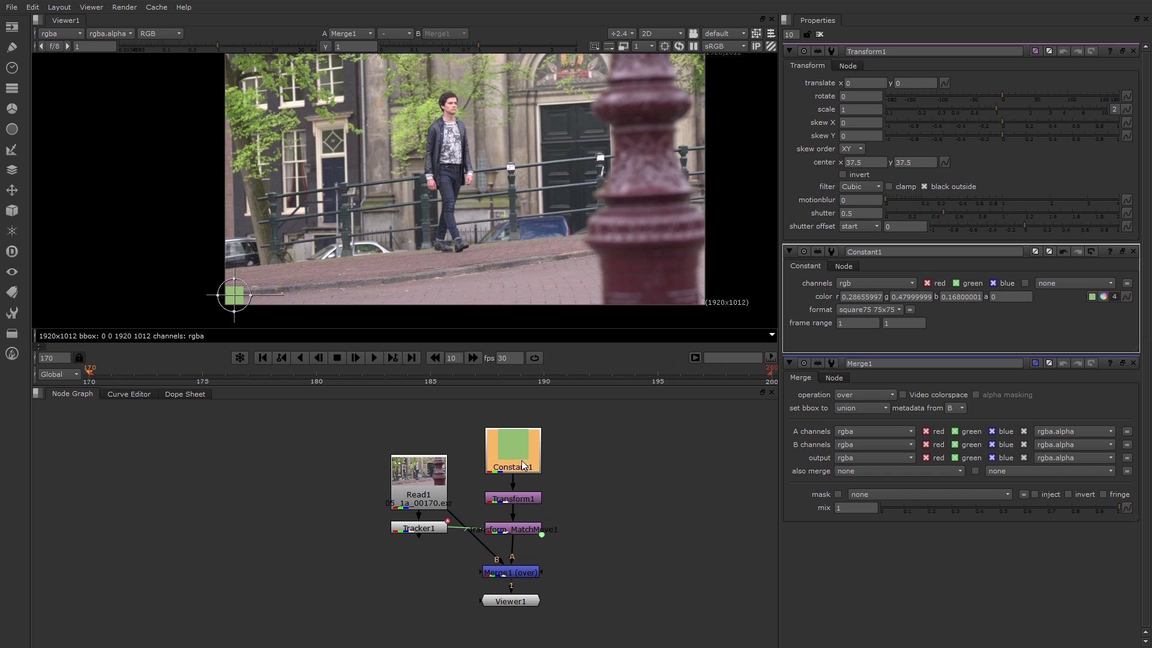
pyautogui.doubleClick(421, 528)
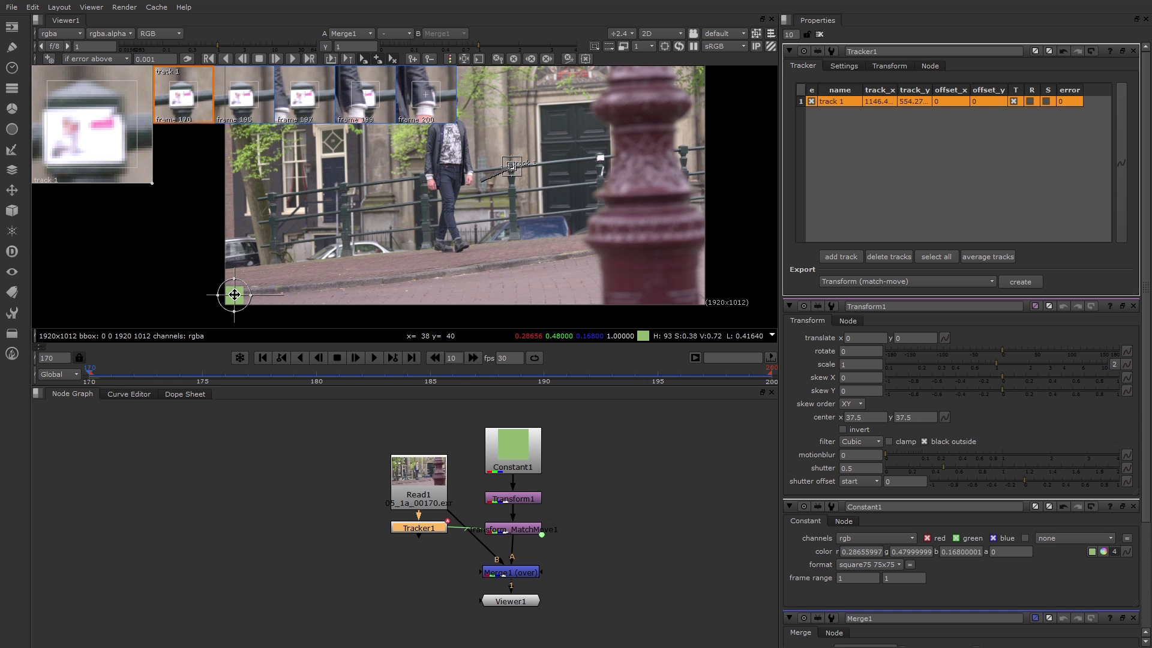
pyautogui.moveTo(234, 295); pyautogui.dragTo(519, 172)
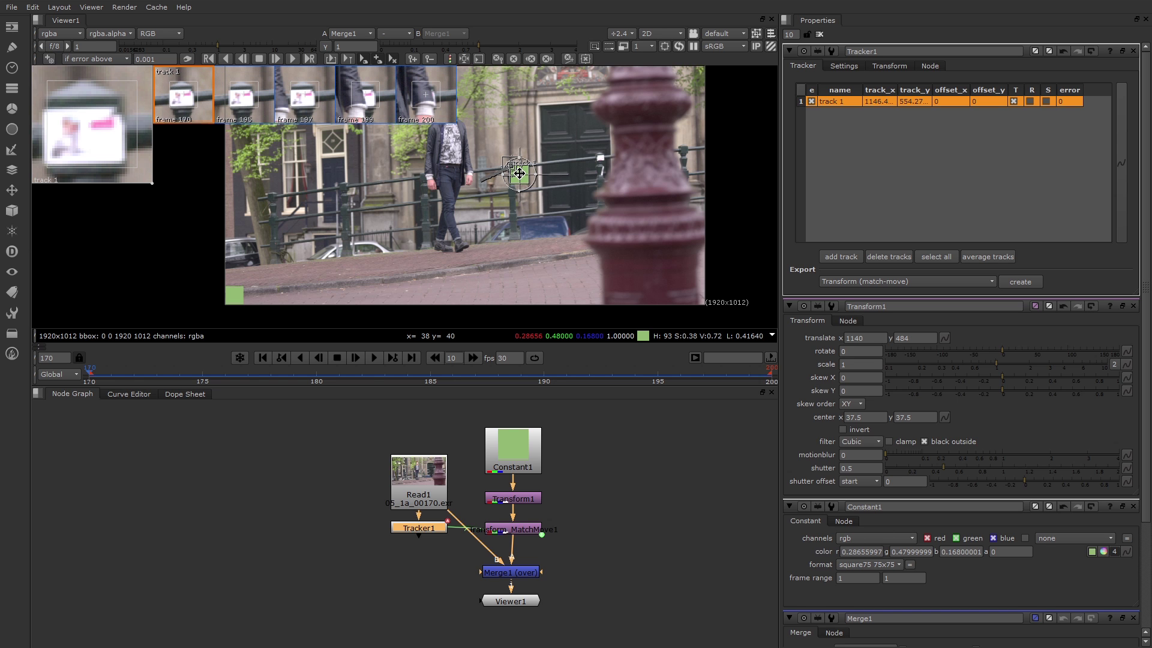
pyautogui.scroll(5, 543, 216)
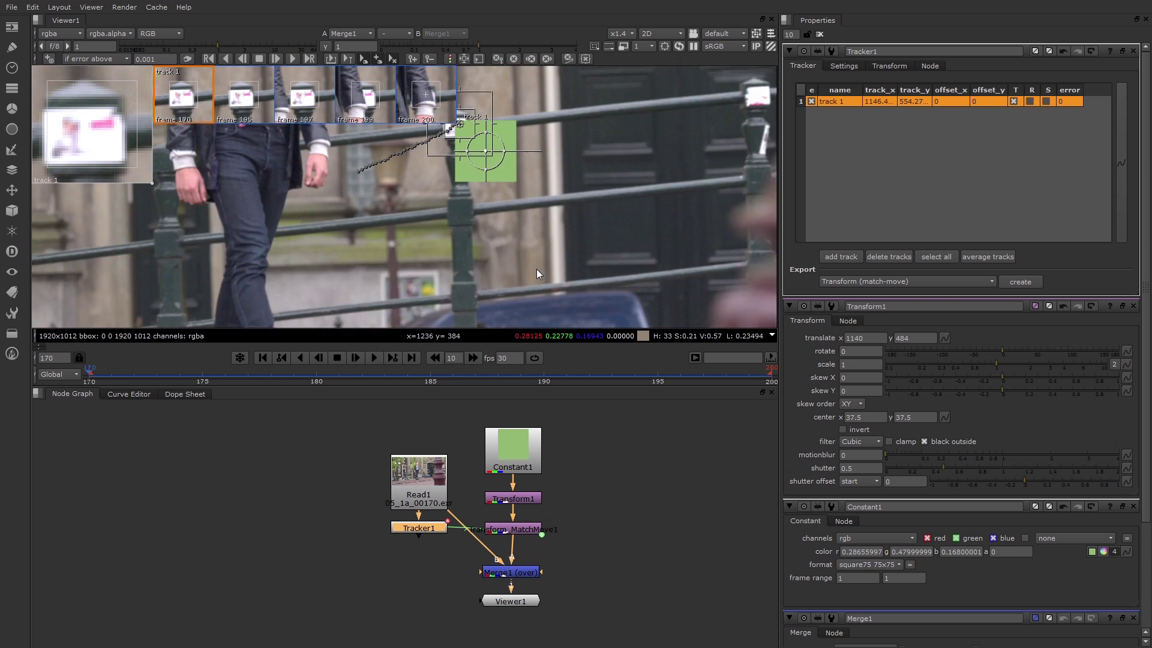
pyautogui.scroll(4, 537, 269)
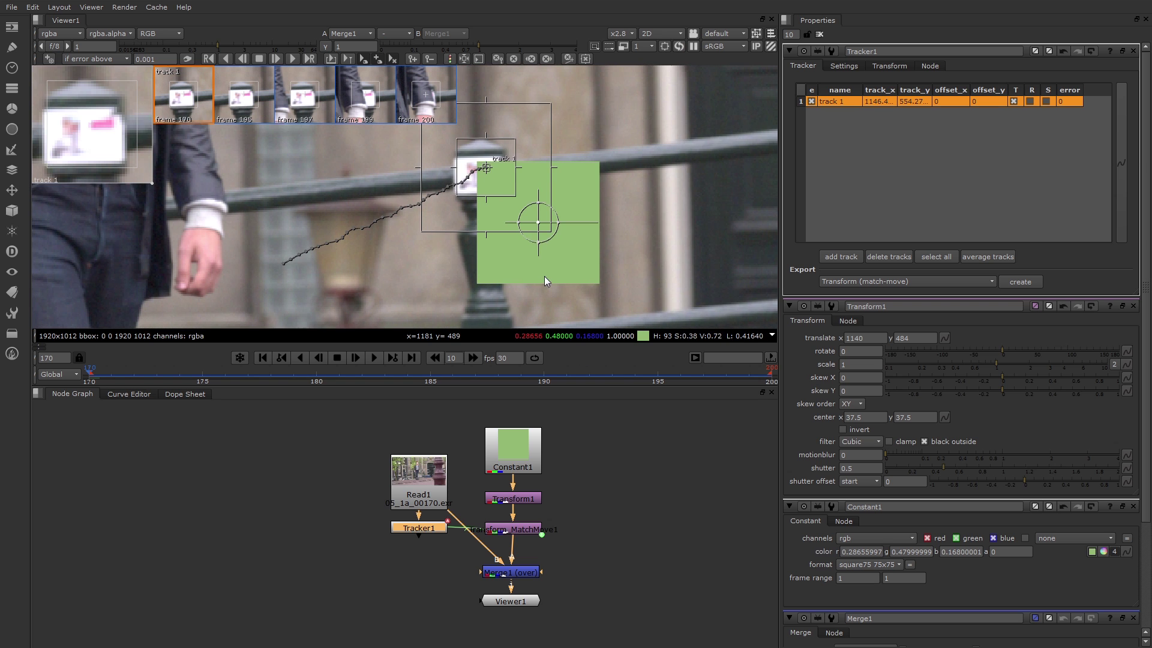
pyautogui.scroll(3, 545, 281)
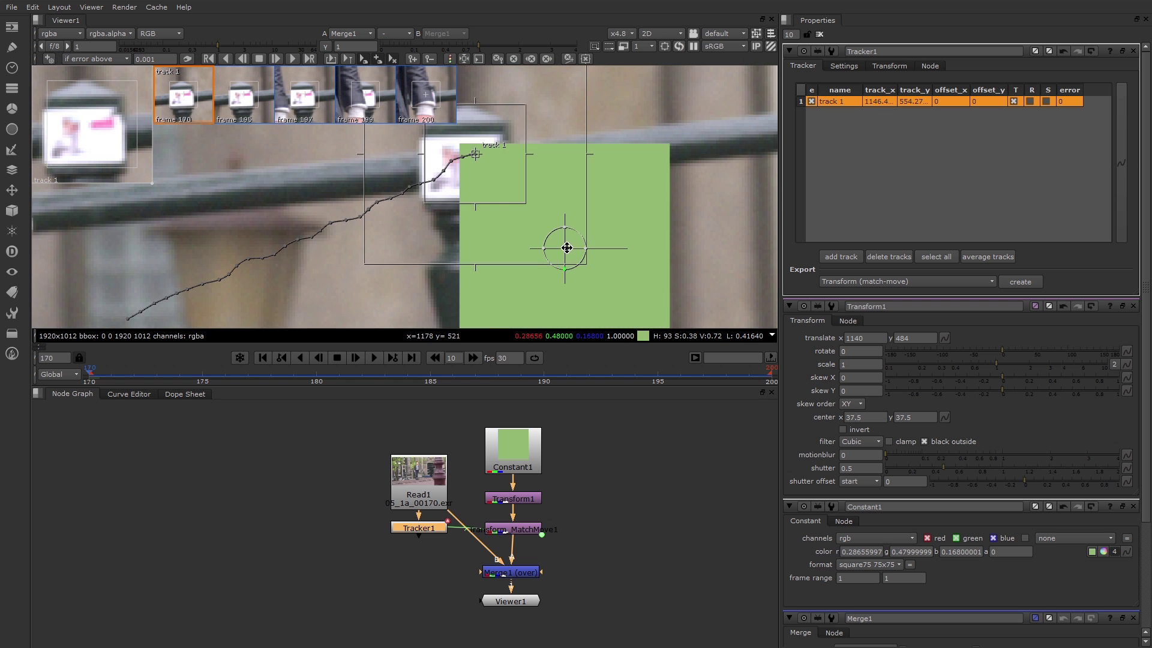
pyautogui.moveTo(566, 248); pyautogui.dragTo(477, 154)
pyautogui.scroll(-4, 581, 247)
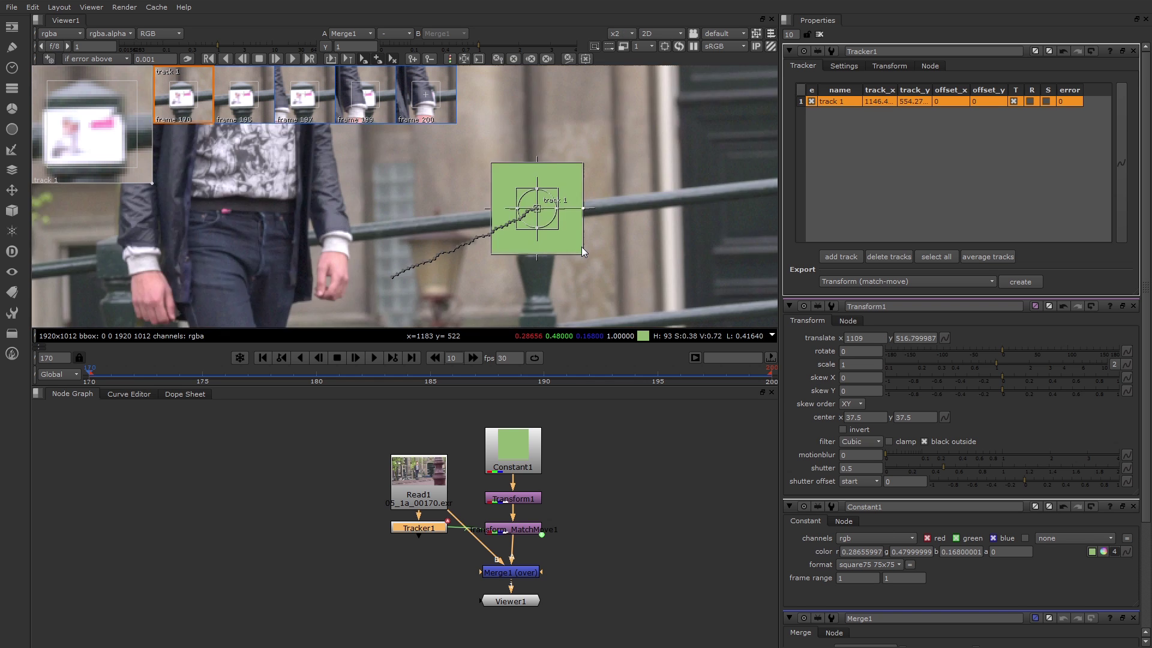
pyautogui.scroll(-4, 582, 247)
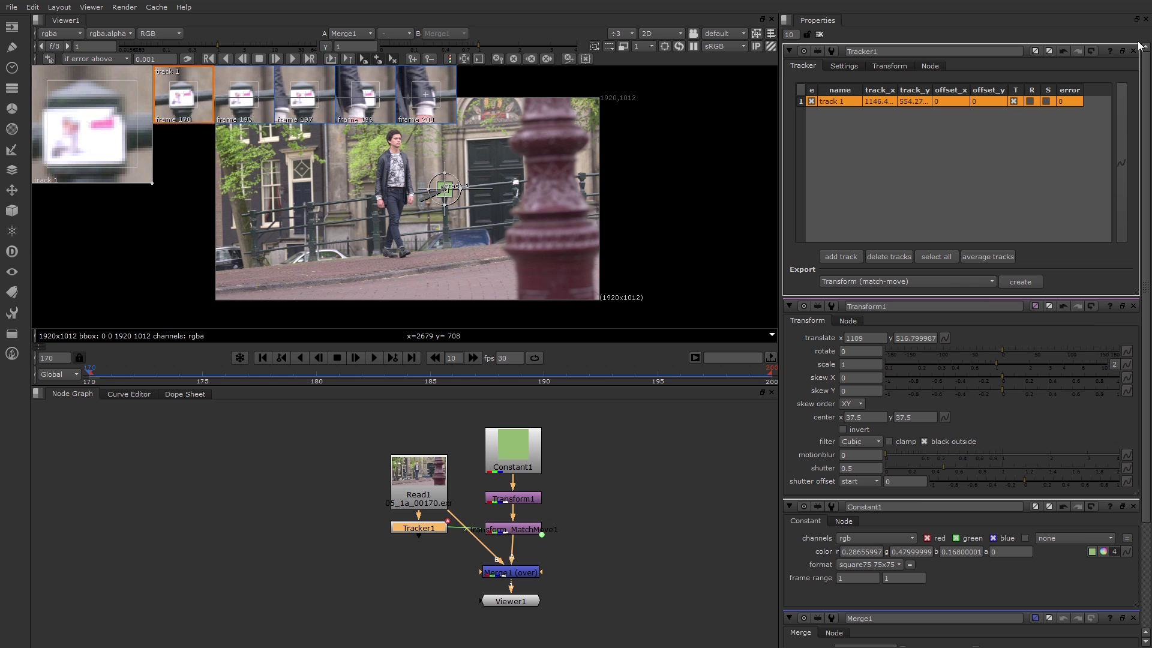
# Close the open properties of the Tracker, Transform, Constant and Merge nodes.
pyautogui.click(1134, 51)
pyautogui.click(1135, 51)
pyautogui.click(1135, 51)
pyautogui.click(1134, 51)
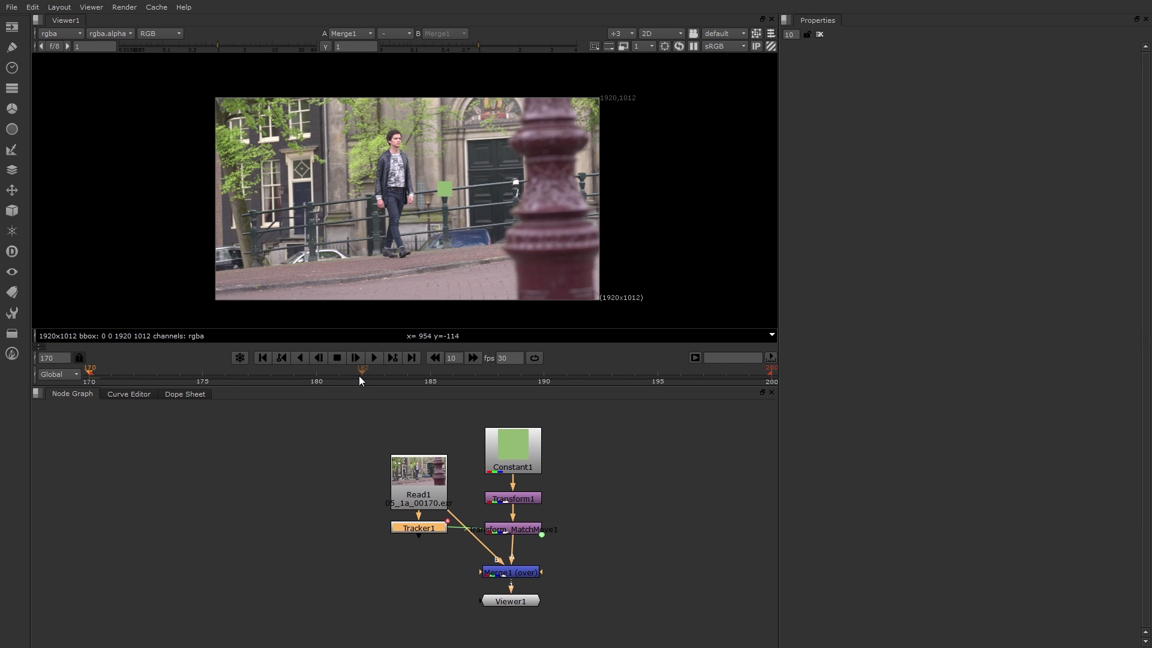
# Play the composite from frame 170 and scrub back to about frame 174, checking up close that the green square follows the railing post.
pyautogui.click(374, 359)
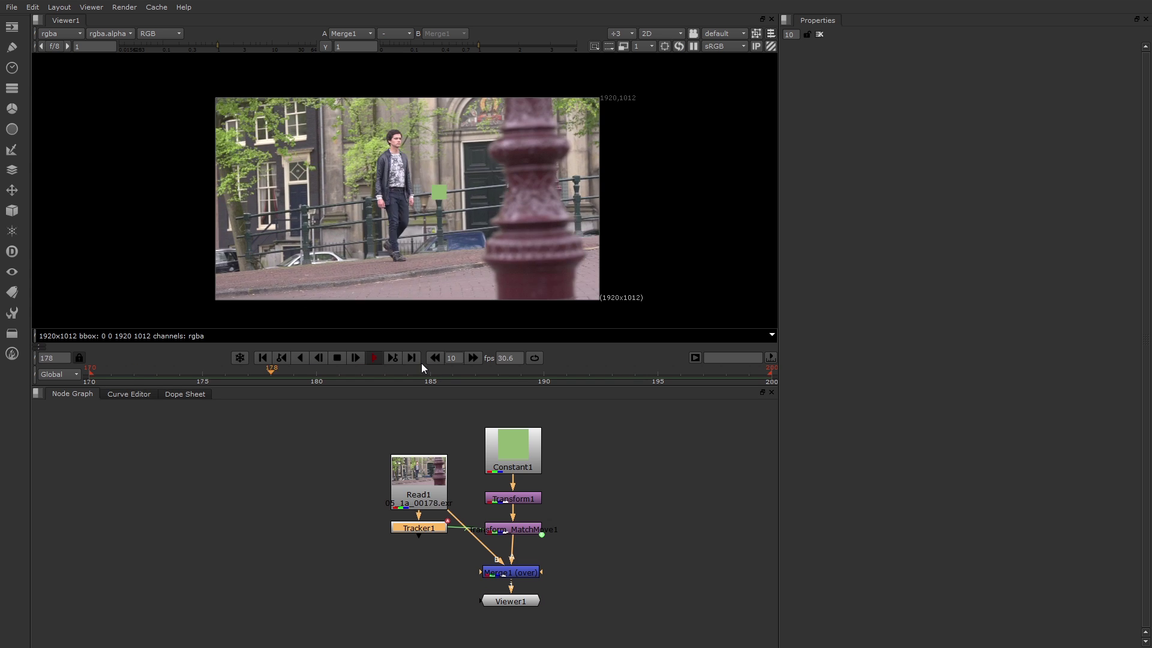
pyautogui.click(375, 358)
pyautogui.scroll(4, 420, 228)
pyautogui.scroll(1, 441, 210)
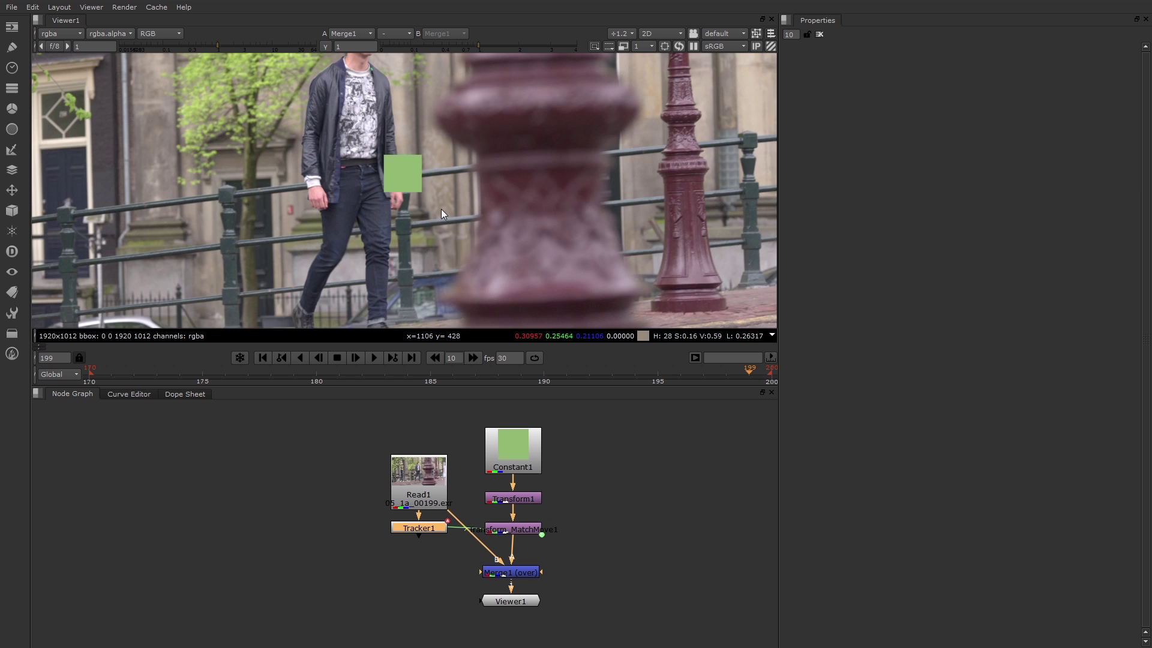
pyautogui.moveTo(441, 209); pyautogui.dragTo(467, 244, button='middle')
pyautogui.scroll(3, 434, 226)
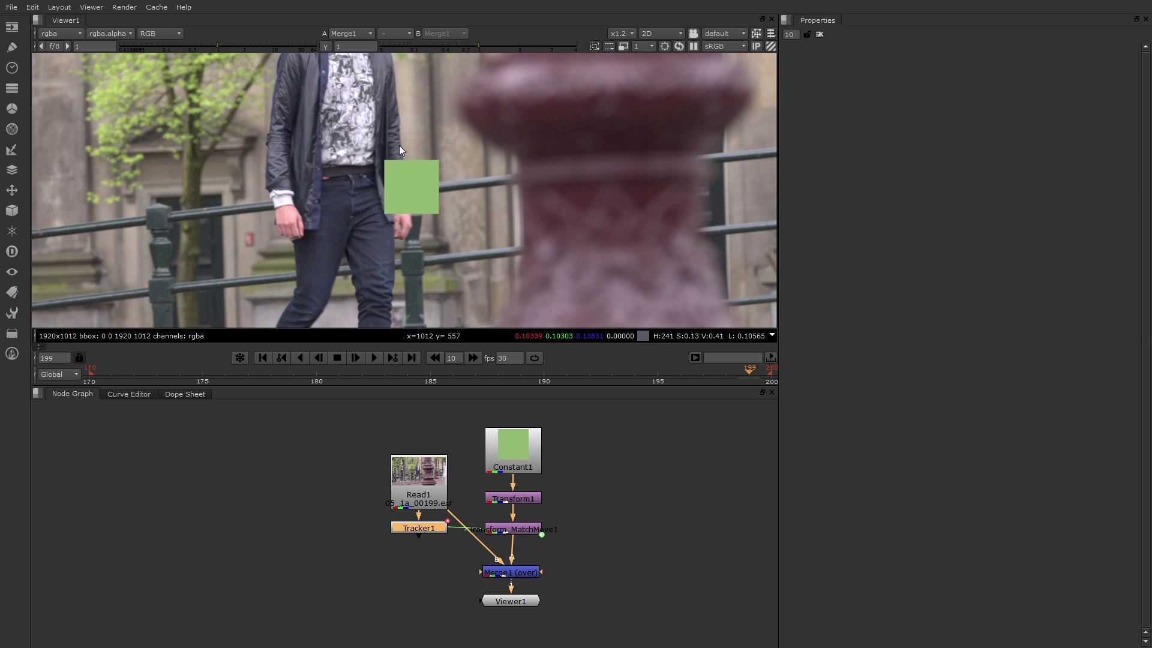
pyautogui.moveTo(741, 377); pyautogui.dragTo(171, 376)
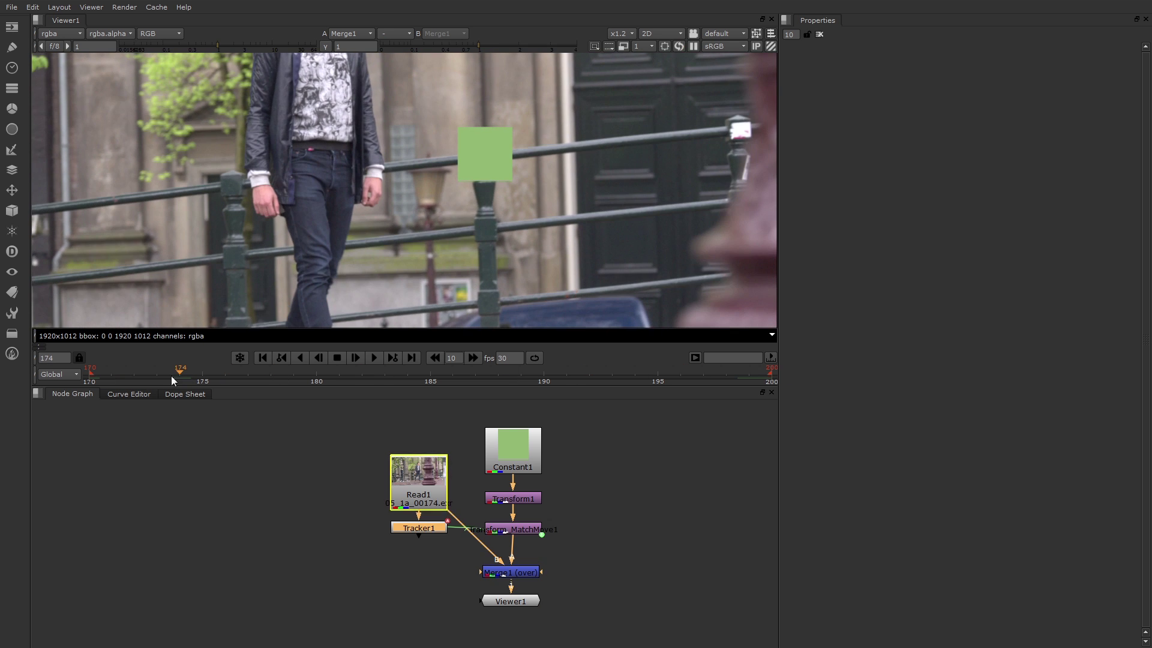